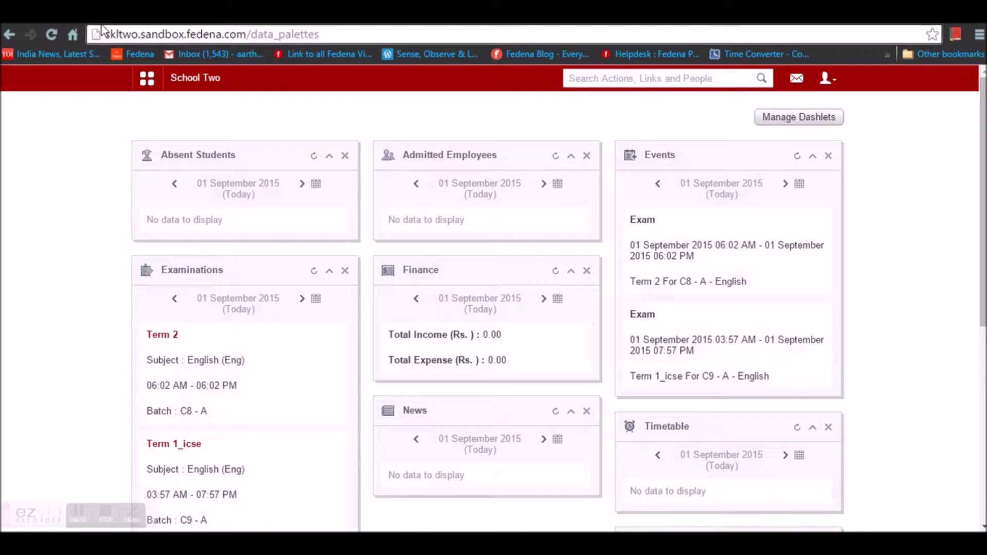
Open the transactions report page among the finance reports of the Finance module.
left_click(139, 90)
left_click(486, 119)
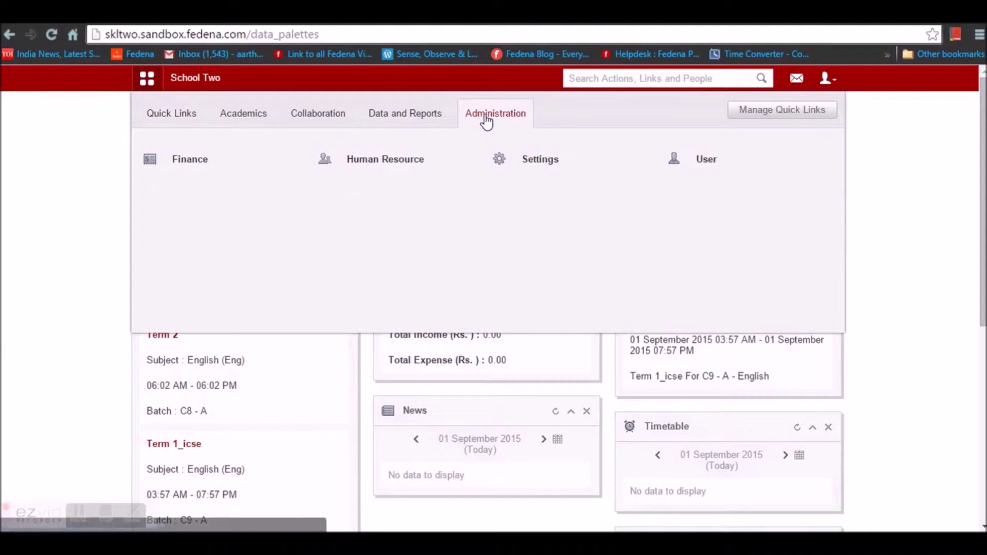
left_click(181, 167)
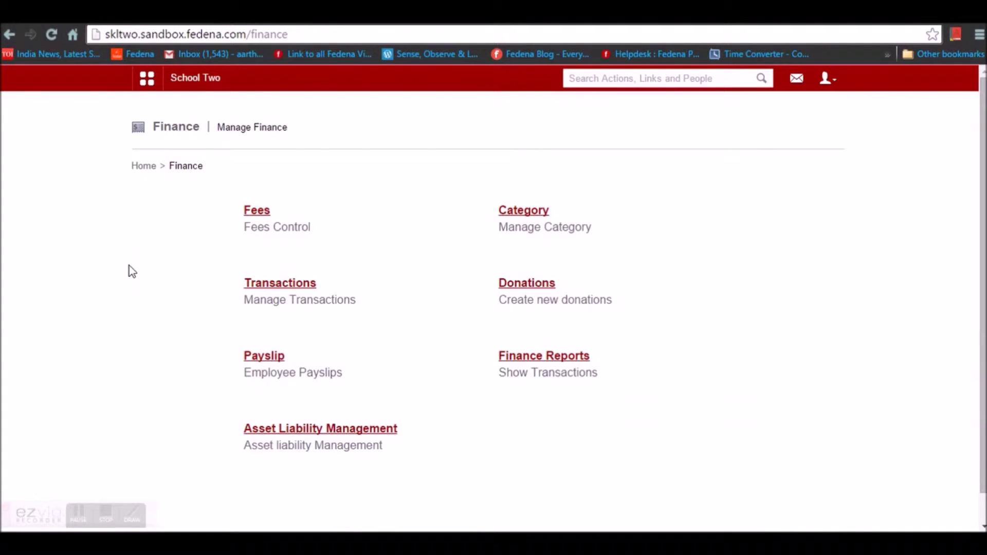
left_click(576, 360)
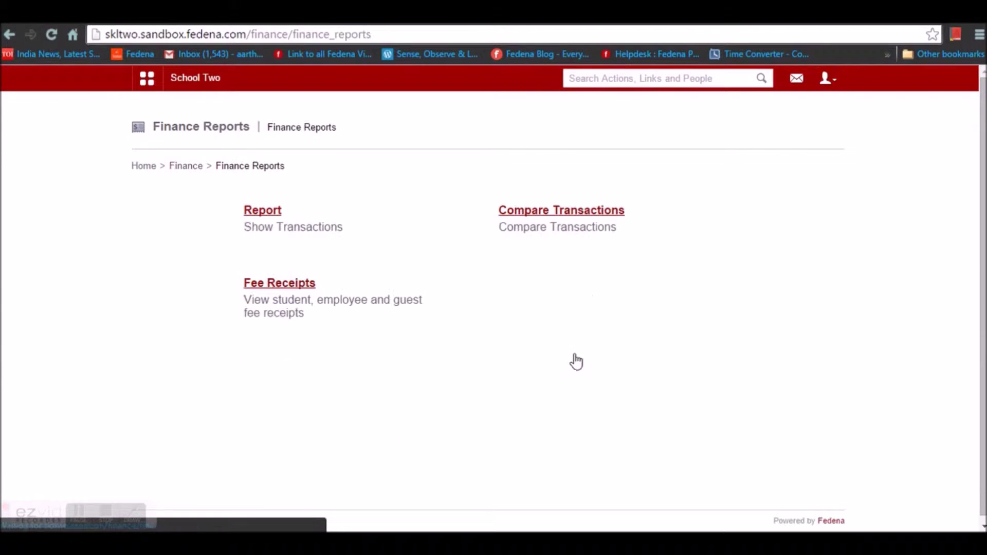
left_click(273, 220)
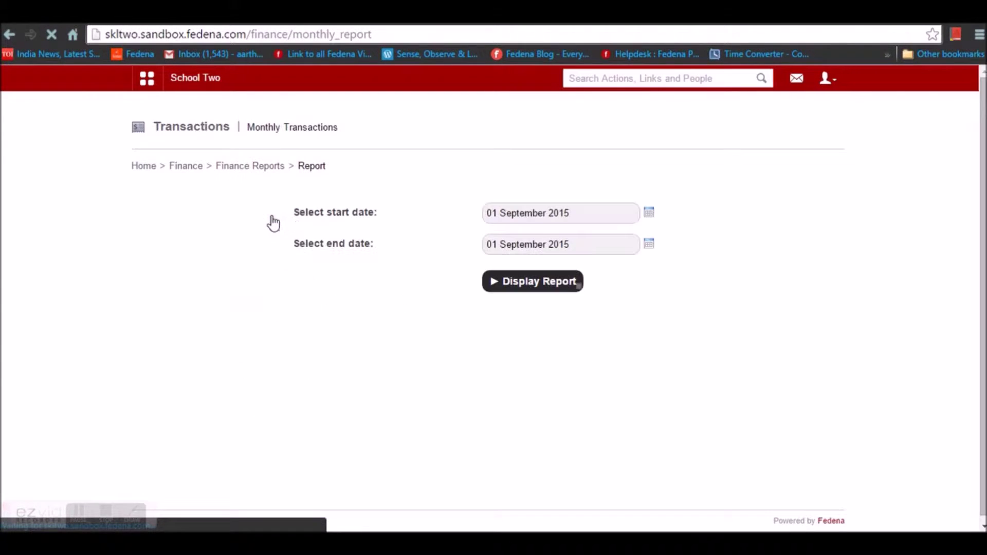
Display the finance transactions report for the period from 02 March 2015 to 01 September 2015.
left_click(650, 216)
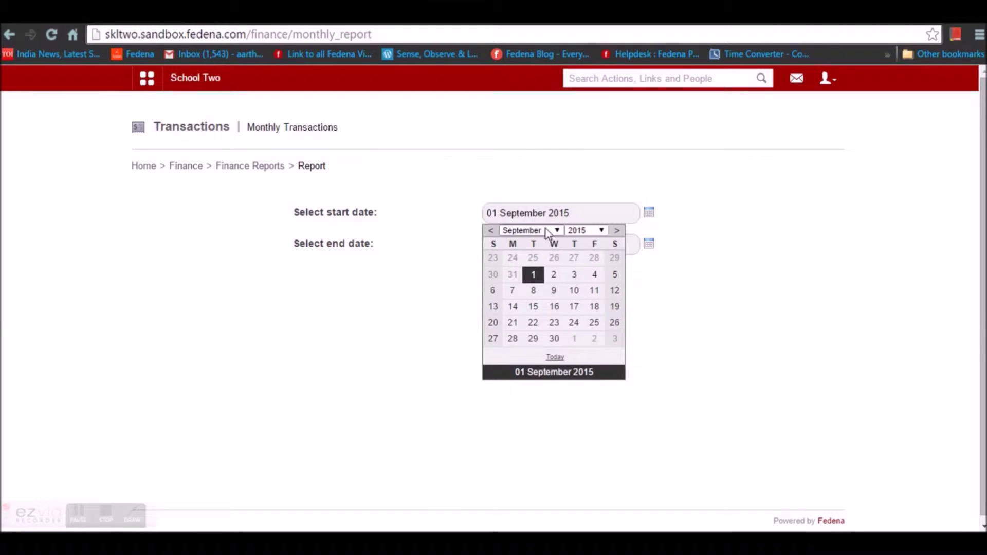
left_click(549, 231)
left_click(530, 264)
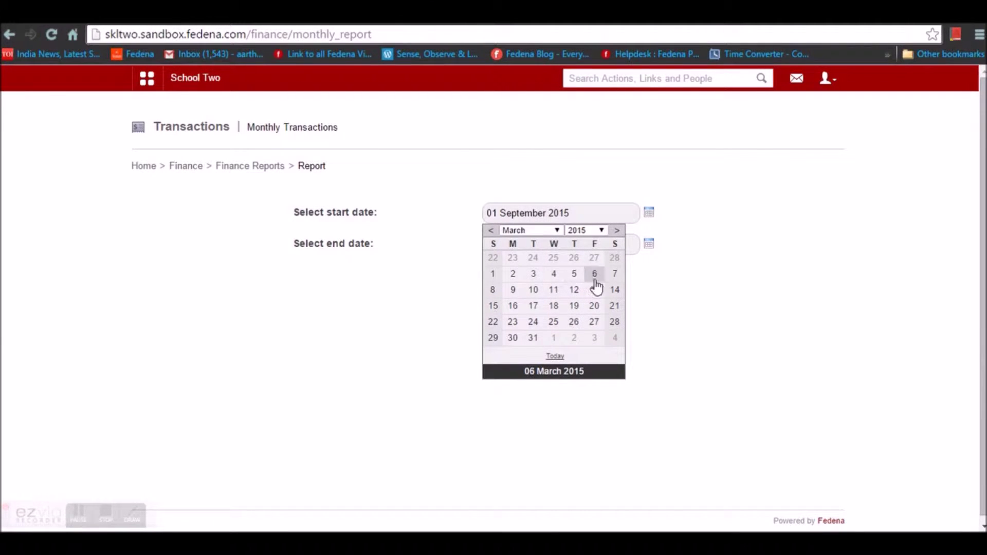
left_click(511, 273)
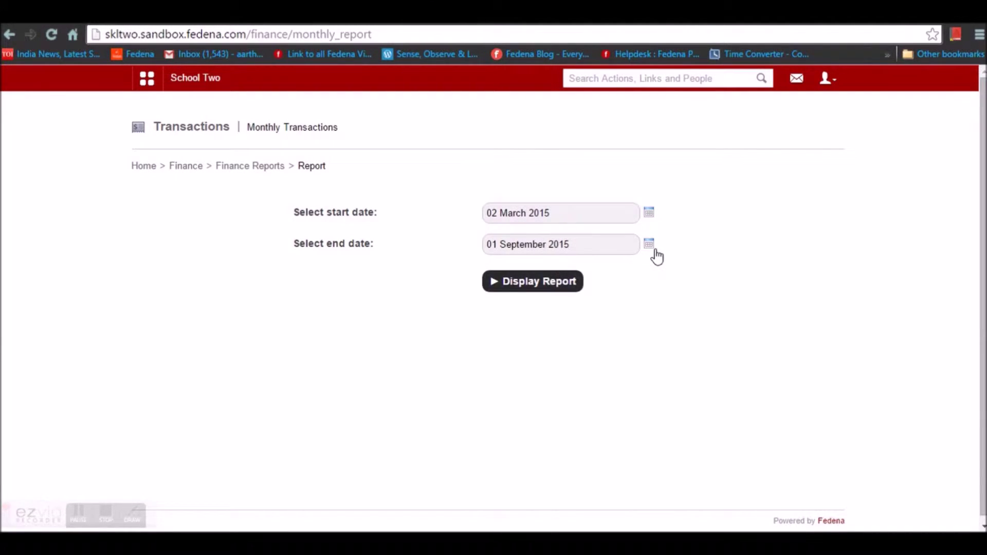
left_click(650, 245)
left_click(533, 304)
left_click(537, 287)
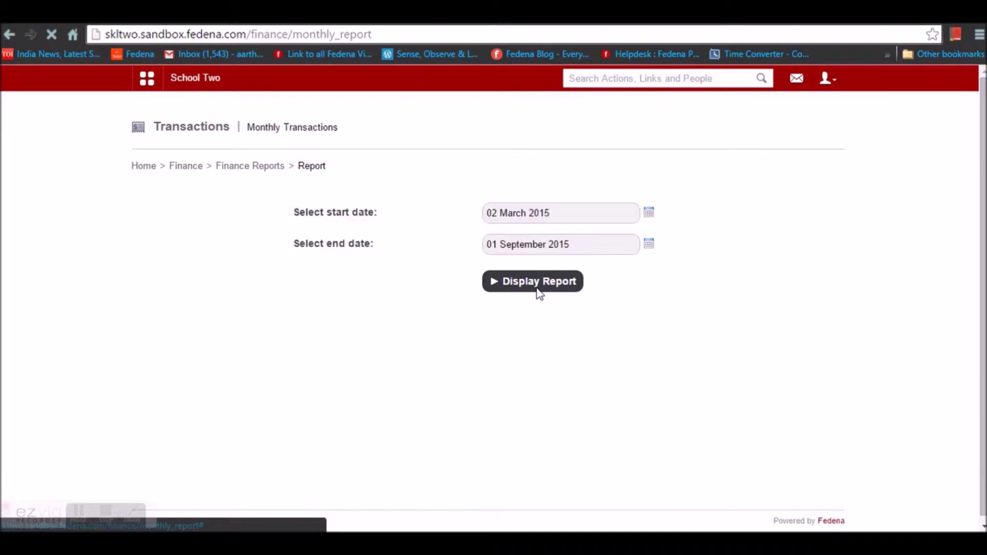
Examine the report's income and expense table and the Finance Transactions bar chart below it.
scroll(537, 294, "down", 3)
scroll(538, 293, "up", 3)
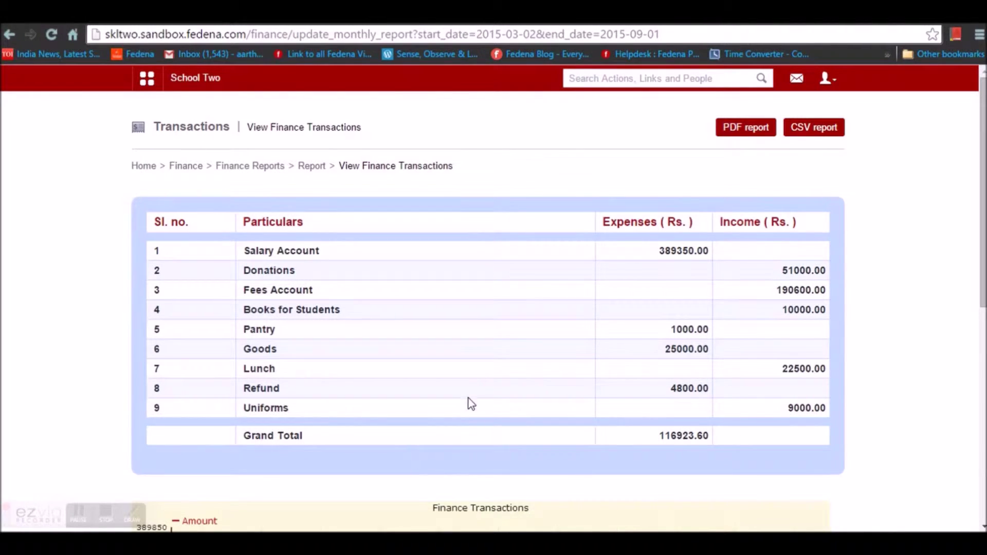
scroll(540, 346, "down", 4)
scroll(599, 342, "down", 1)
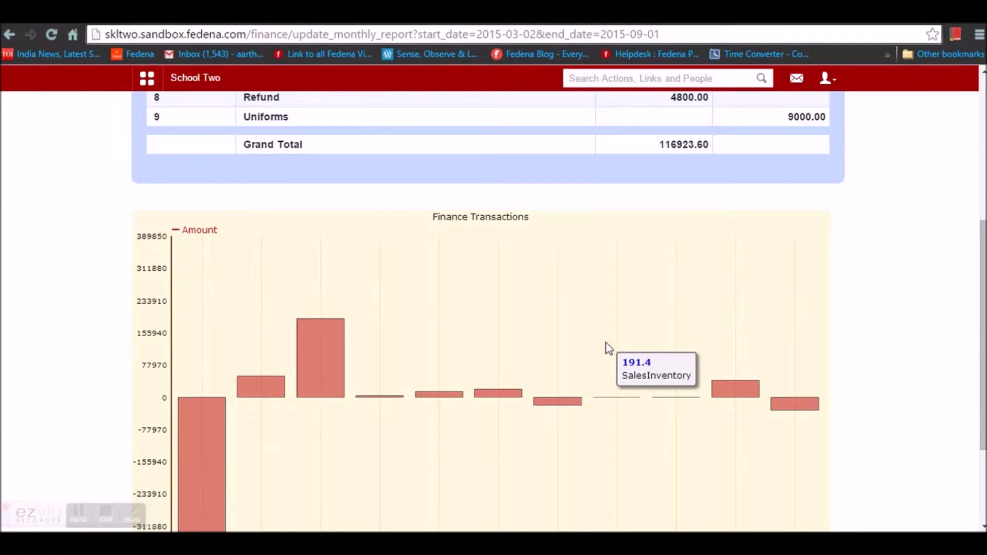
scroll(205, 275, "down", 1)
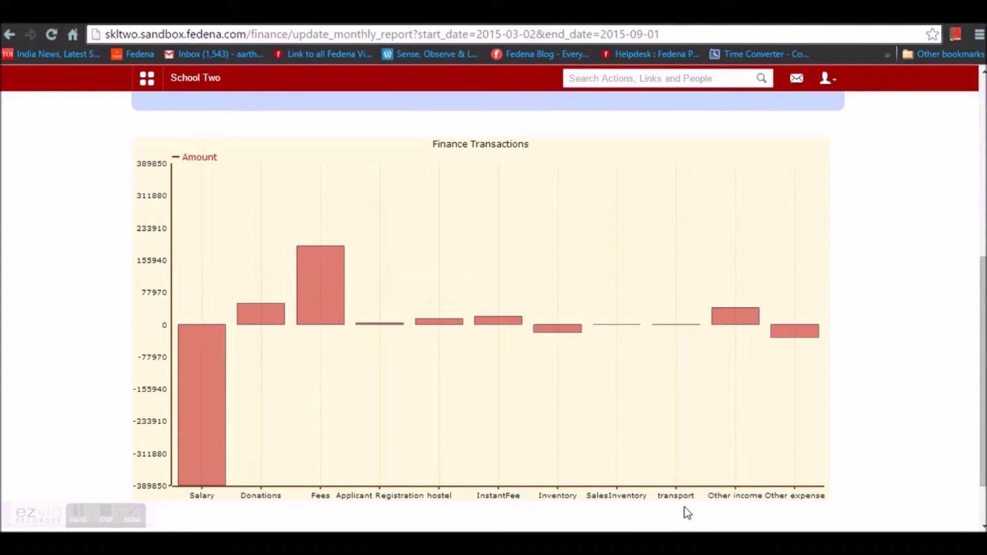
scroll(831, 517, "up", 7)
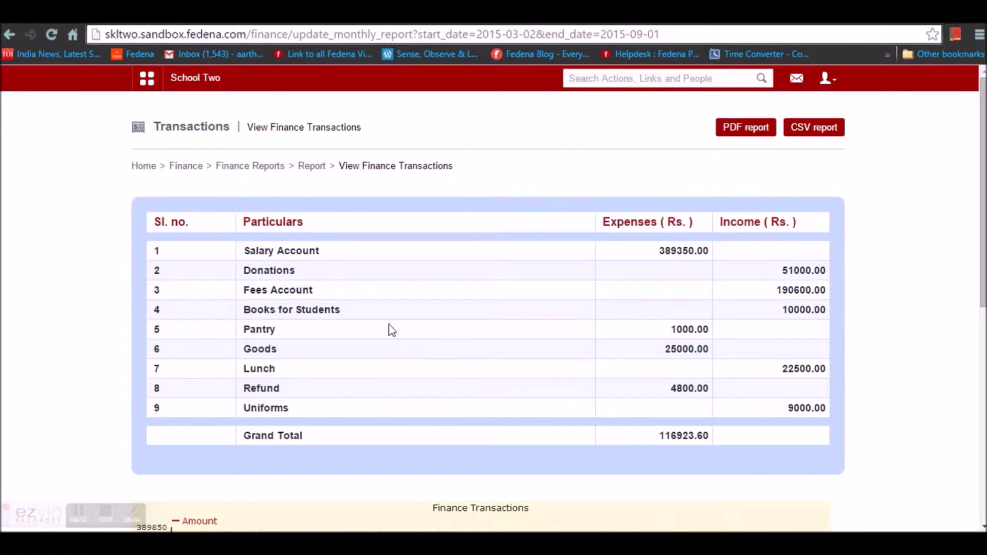
View the Salary Account by department, inspect the English department's employee salaries, and return to the transactions overview.
left_click(309, 252)
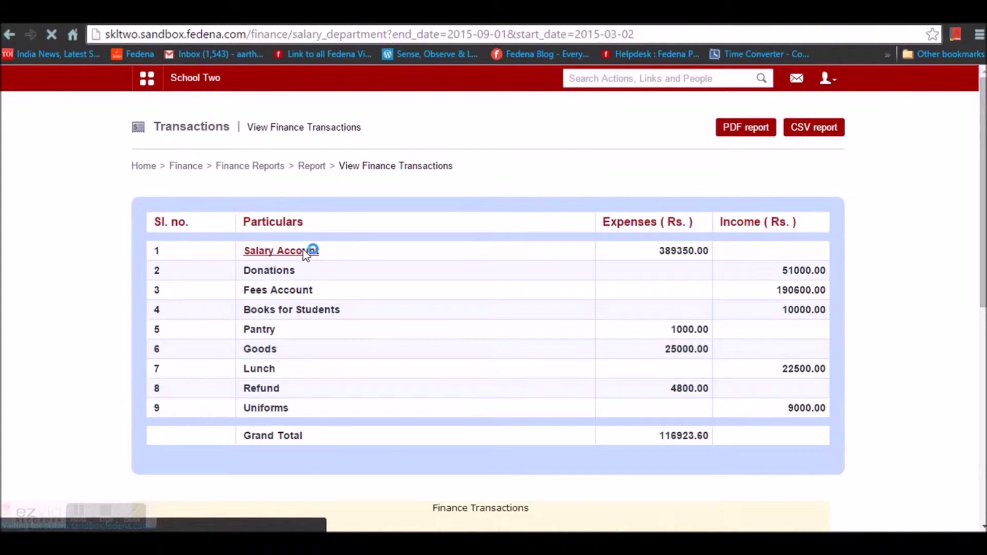
left_click(305, 253)
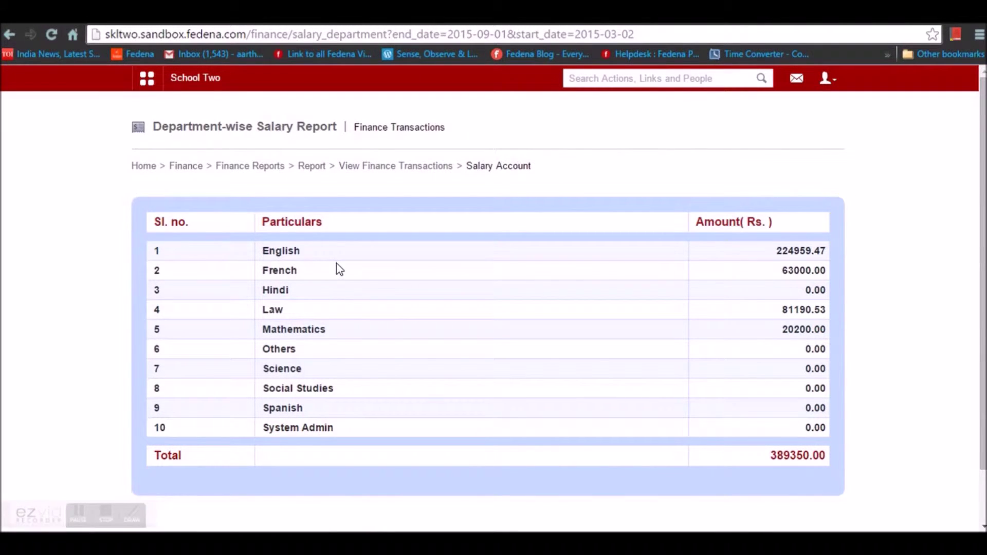
left_click(281, 250)
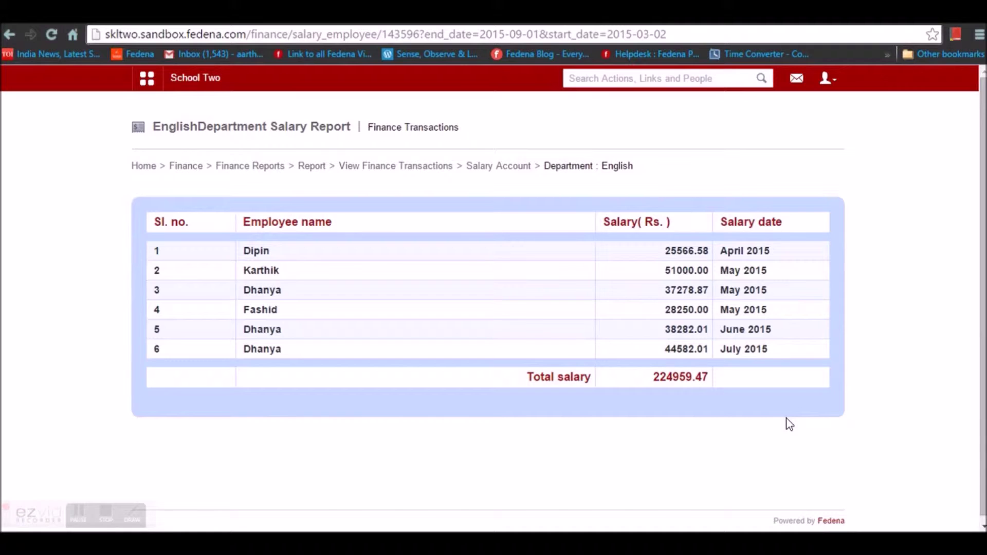
key("alt+Left")
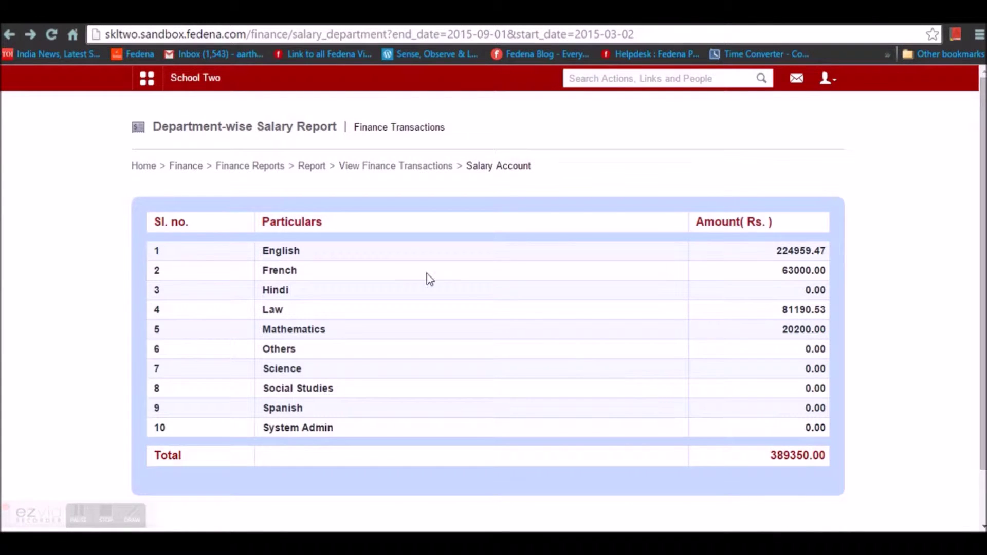
key("alt+Left")
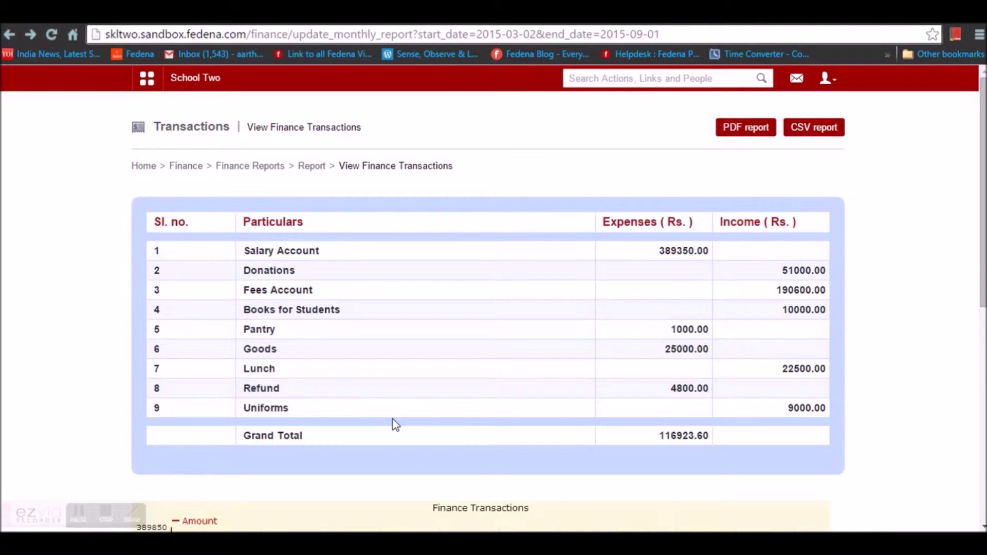
View the Fees Account report, inspect the C2 - A 15-16 (Term 1) payments, and return to the transactions overview.
left_click(292, 291)
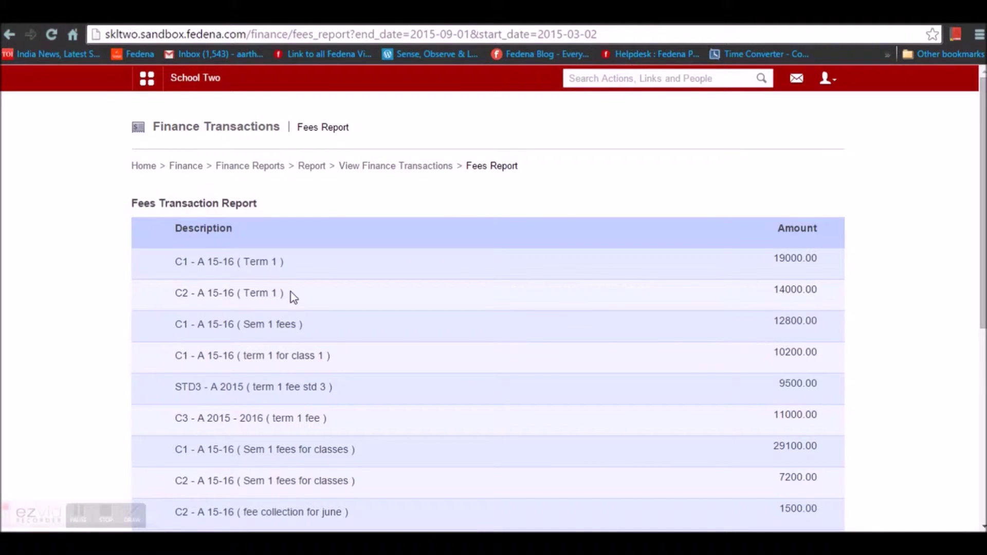
left_click(213, 301)
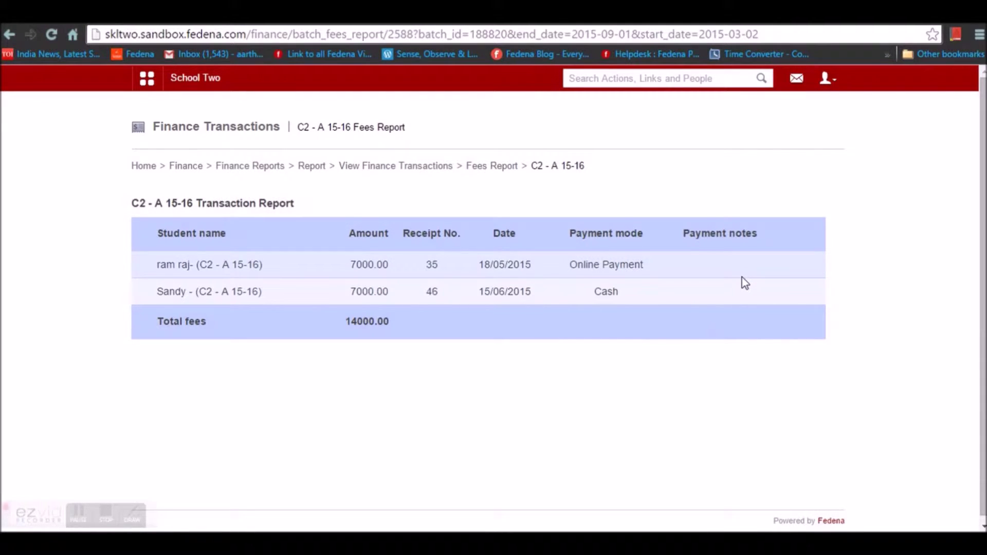
key("alt+Left")
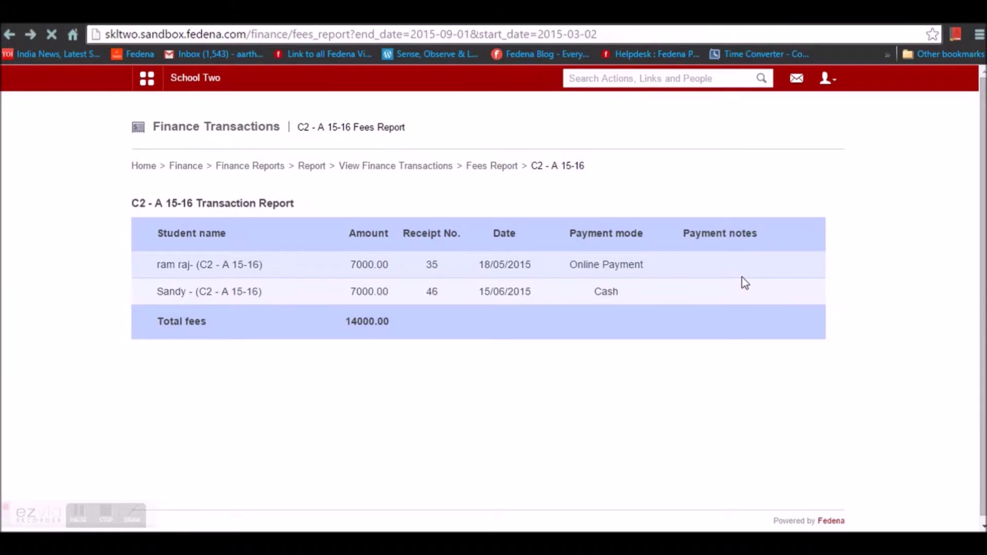
key("alt+Left")
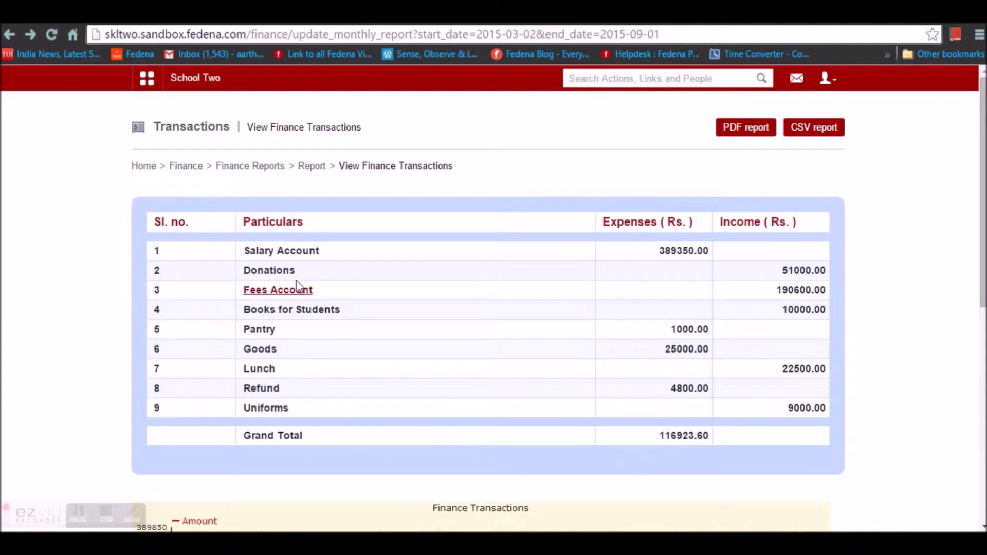
Open the Finance module's category list and review the built-in categories from Applicant Registration to Transport.
left_click(187, 170)
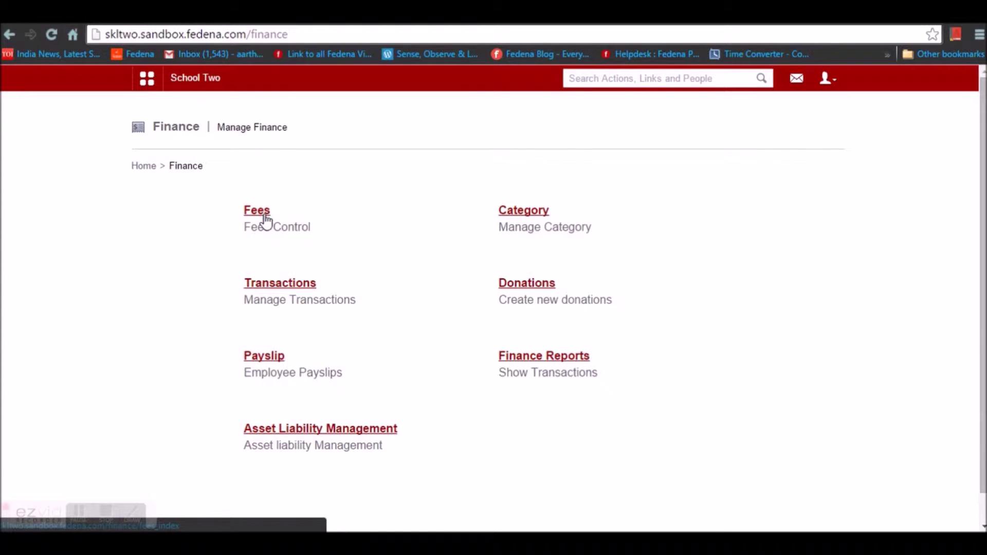
left_click(531, 213)
scroll(520, 208, "down", 4)
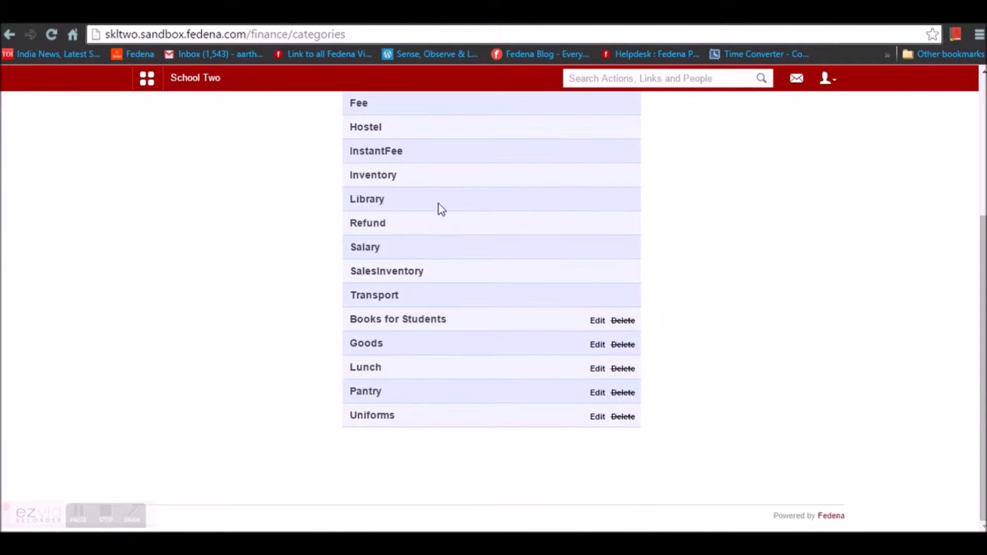
scroll(434, 185, "up", 3)
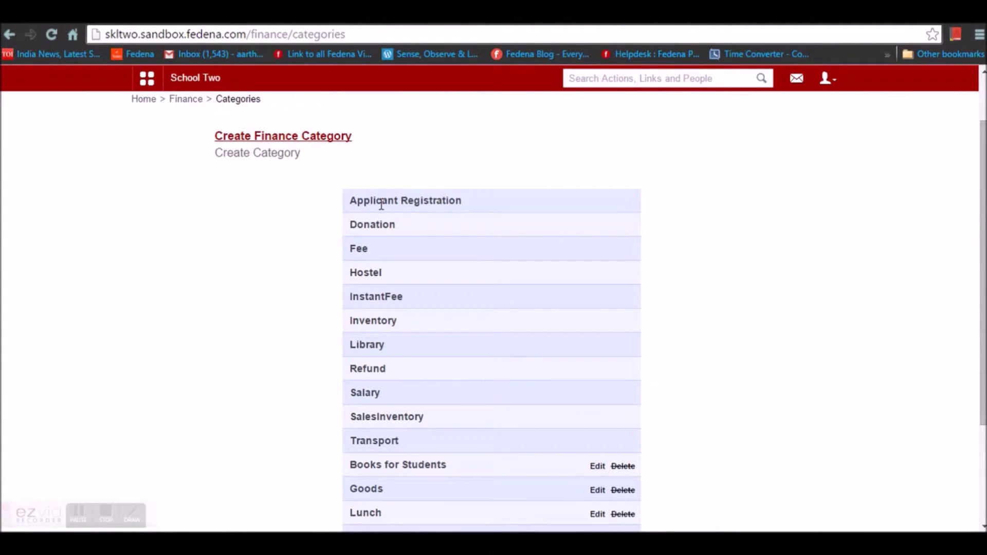
left_click_drag(356, 200, 421, 454)
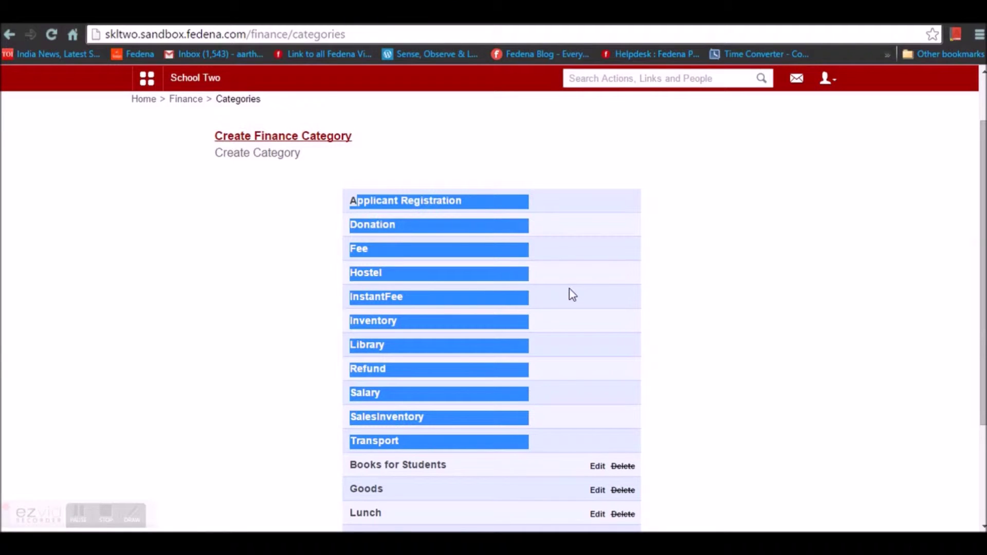
left_click(304, 218)
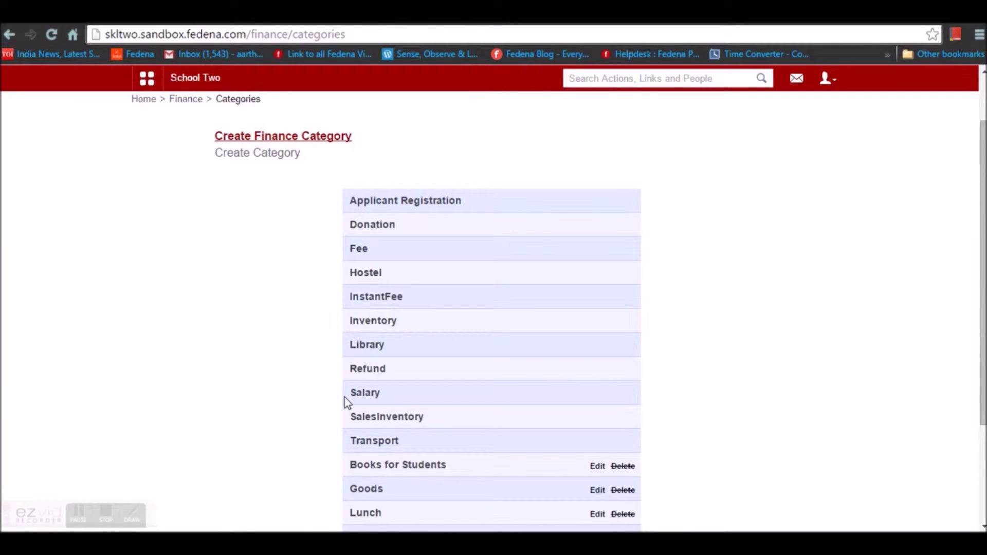
View the form for creating a finance category and the edit form of Books for Students, closing both without saving.
left_click(273, 137)
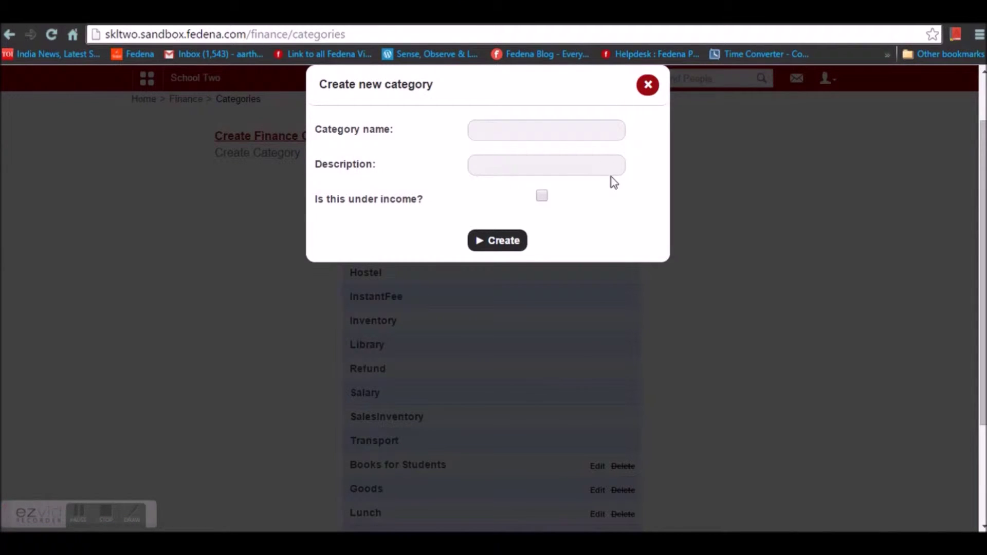
left_click(648, 85)
scroll(646, 326, "down", 3)
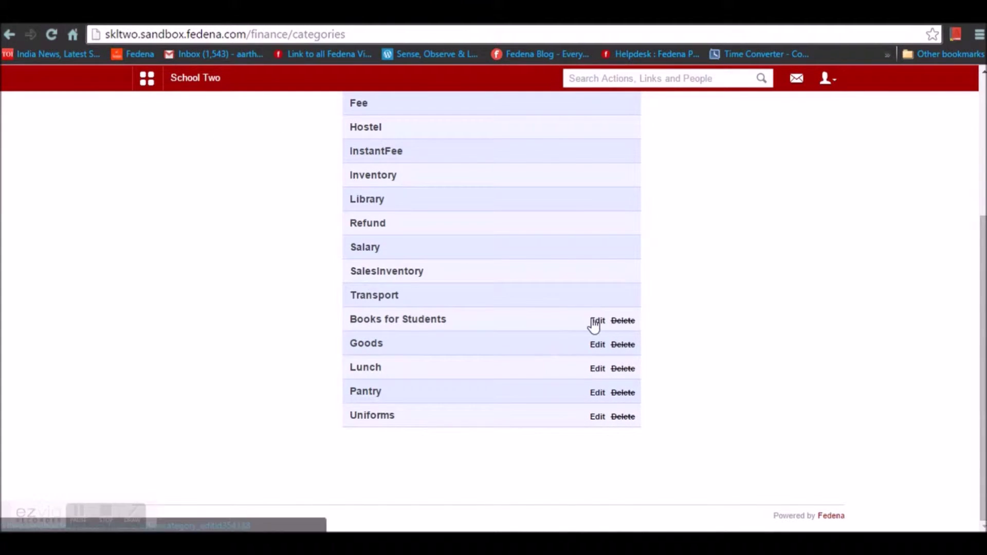
left_click(597, 323)
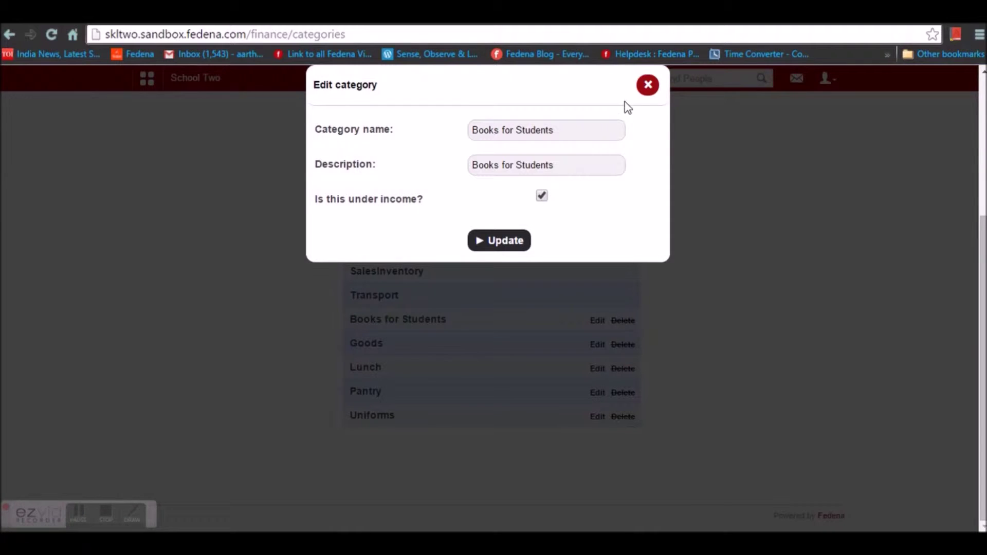
left_click(646, 85)
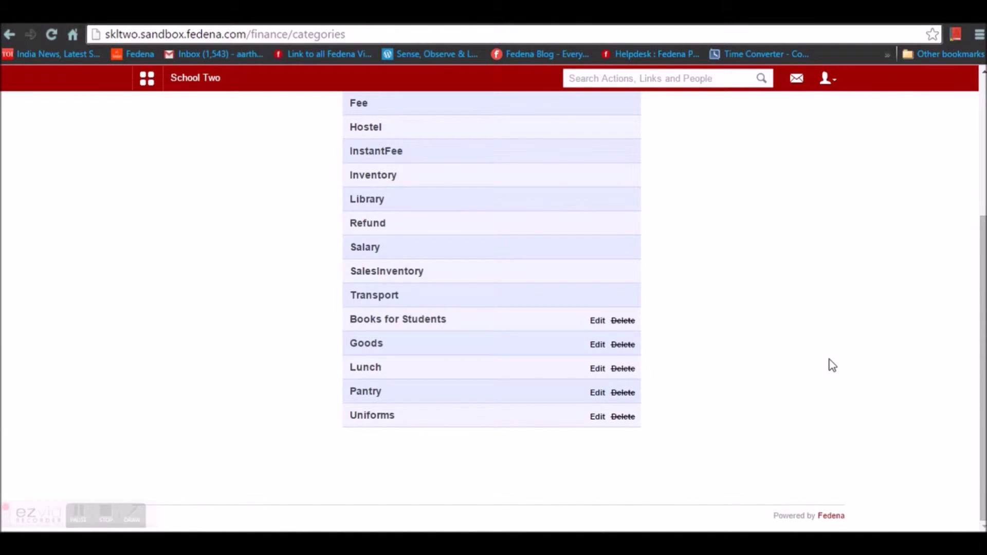
Start a new expense in the Finance transactions, giving it the title and description "Uniform material".
scroll(843, 360, "up", 4)
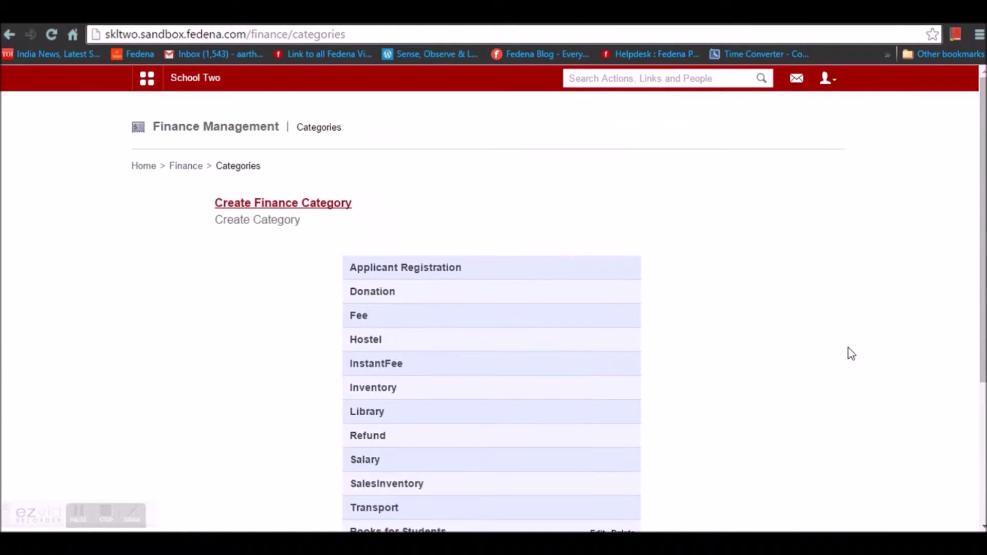
left_click(198, 175)
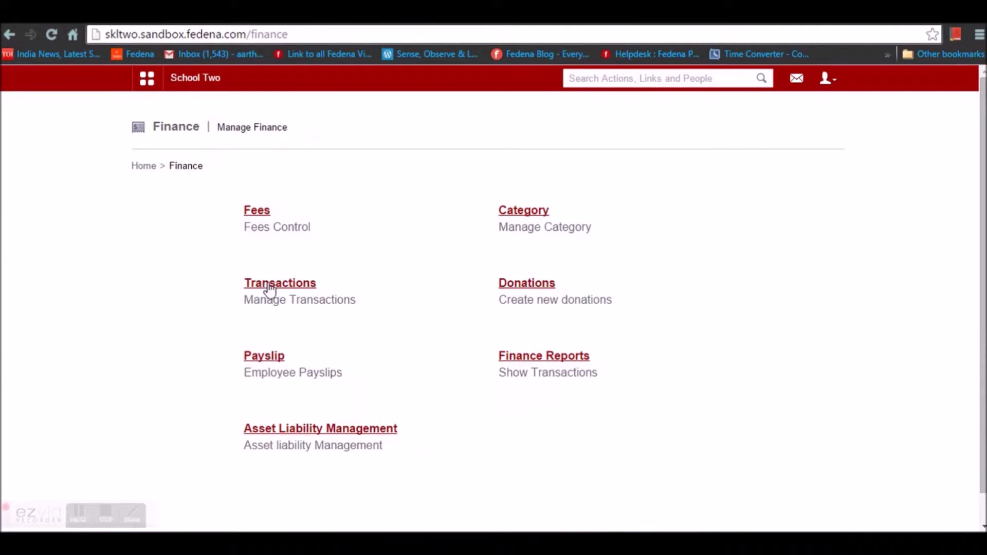
left_click(267, 285)
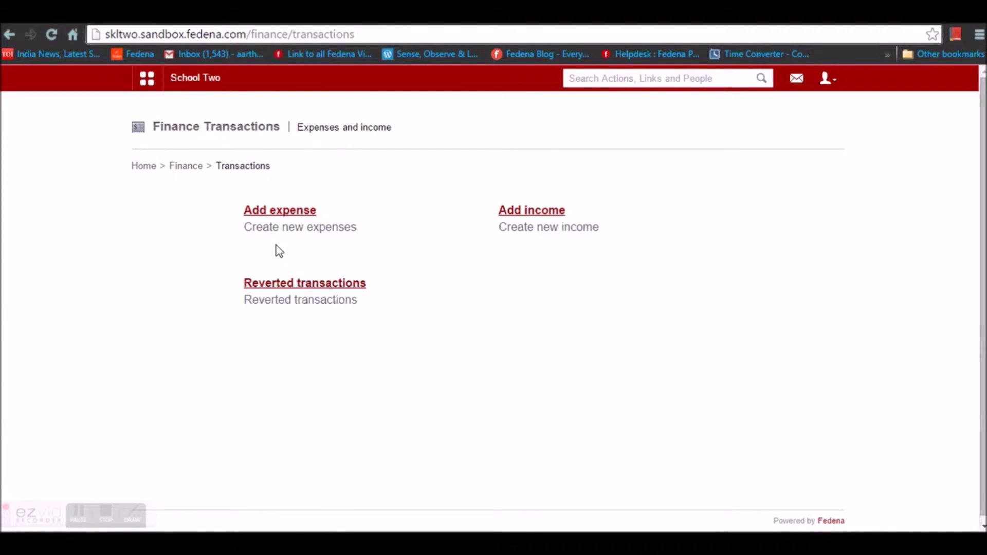
left_click(286, 214)
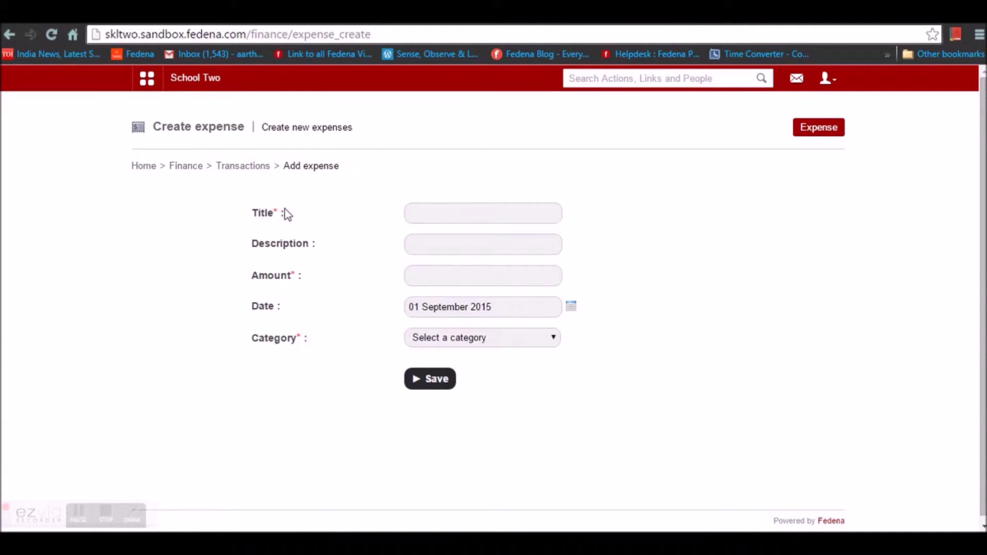
left_click(432, 212)
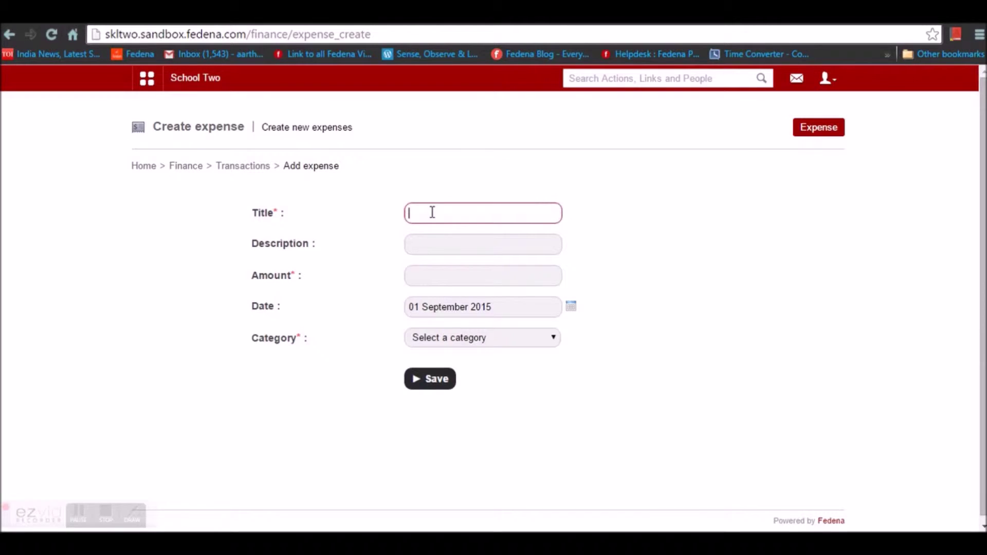
type("Uniform material")
left_click(459, 248)
triple_click(496, 207)
key("ctrl+c")
left_click(447, 243)
key("ctrl+v")
Set the expense amount to 5000 and the category to Goods, and save the expense.
left_click(445, 271)
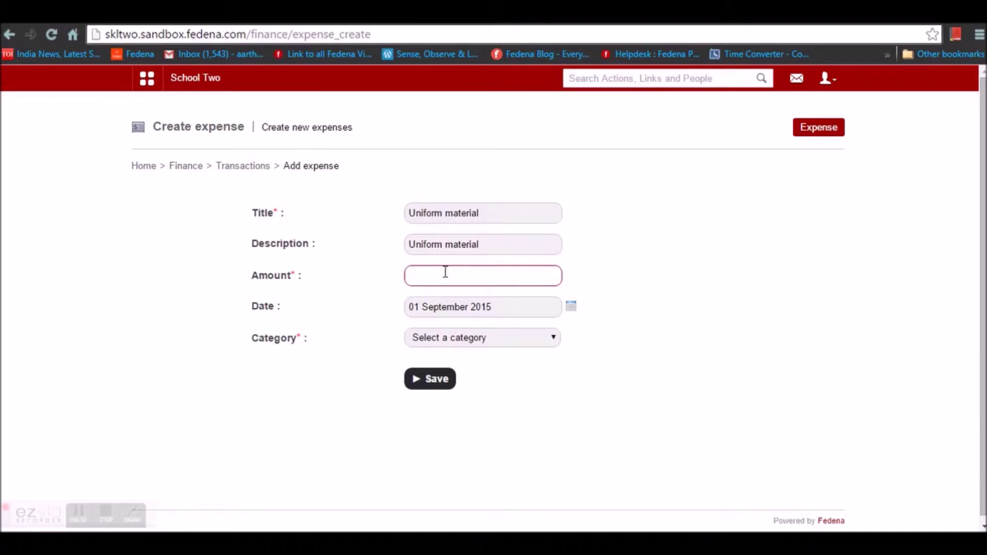
type("5000")
left_click(464, 302)
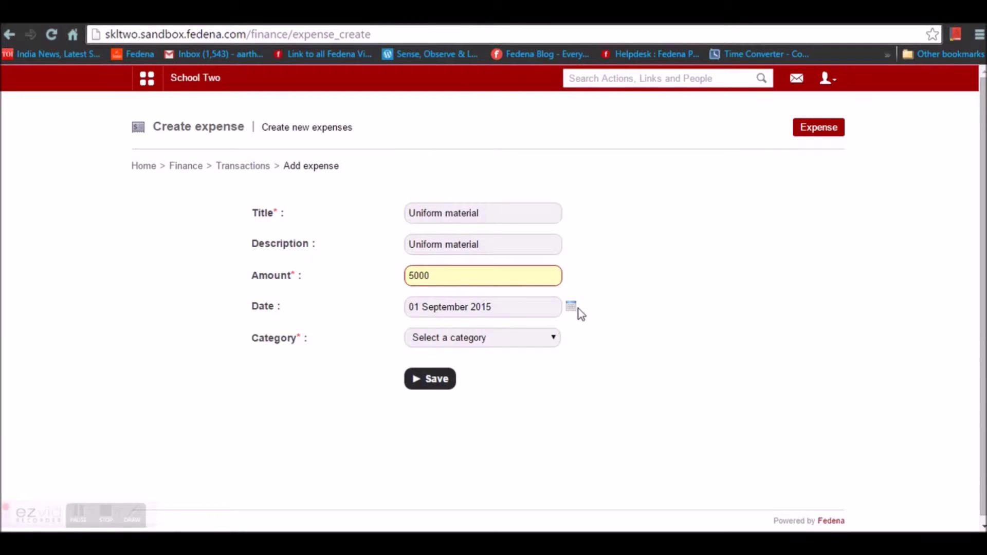
left_click(584, 363)
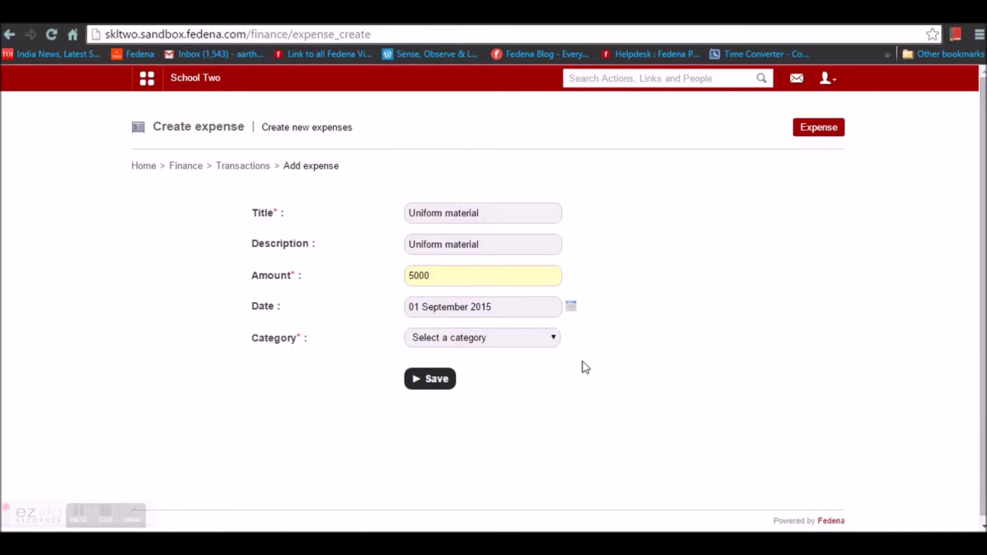
left_click(530, 341)
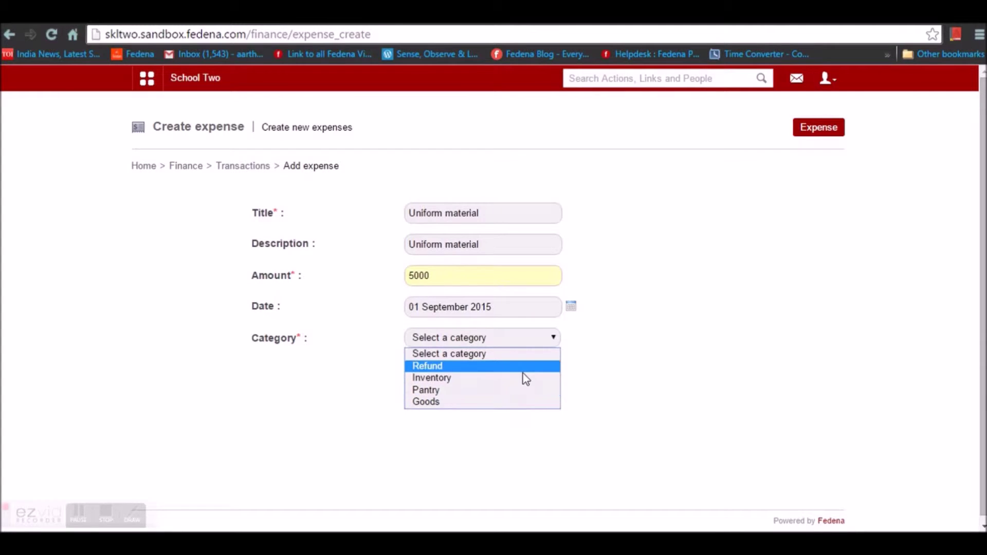
left_click(505, 404)
left_click(440, 385)
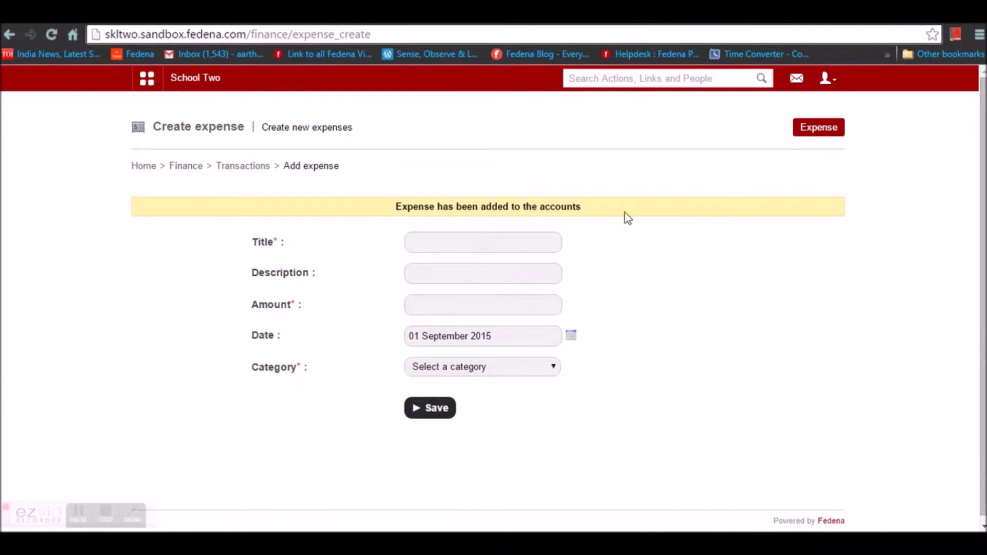
View the expenses list for 01 September 2015 and return to the Finance Transactions page.
left_click(809, 135)
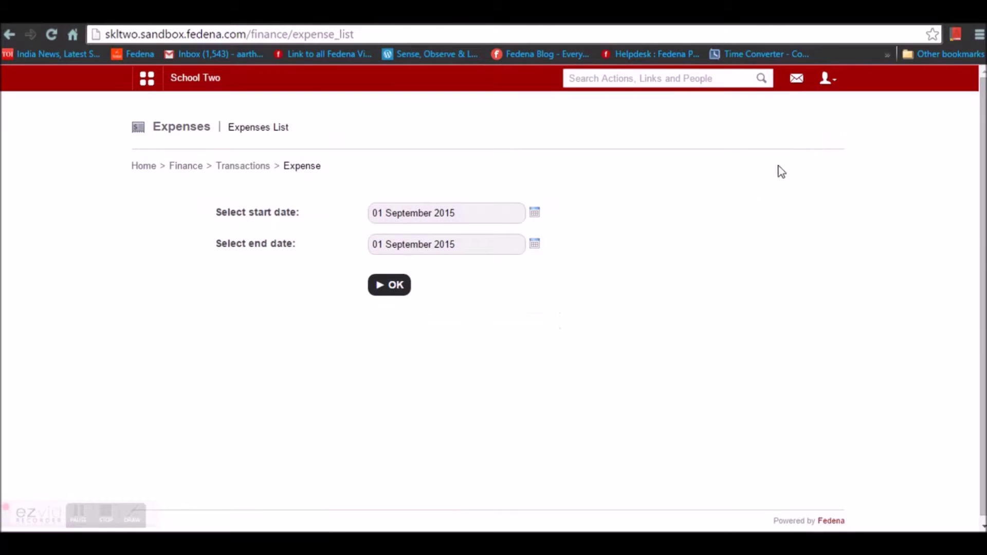
left_click(394, 289)
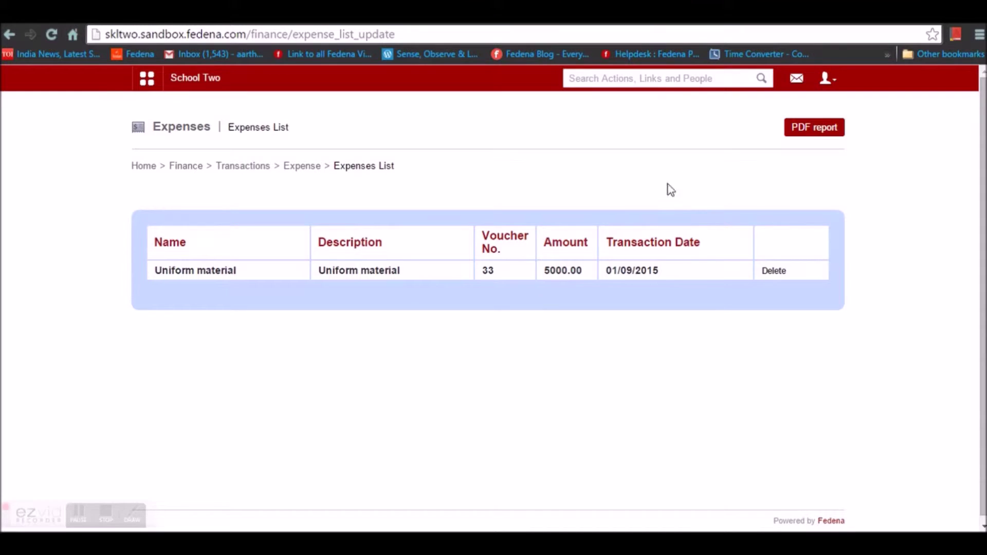
key("alt+Left")
key("alt+Left")
key("alt+Left")
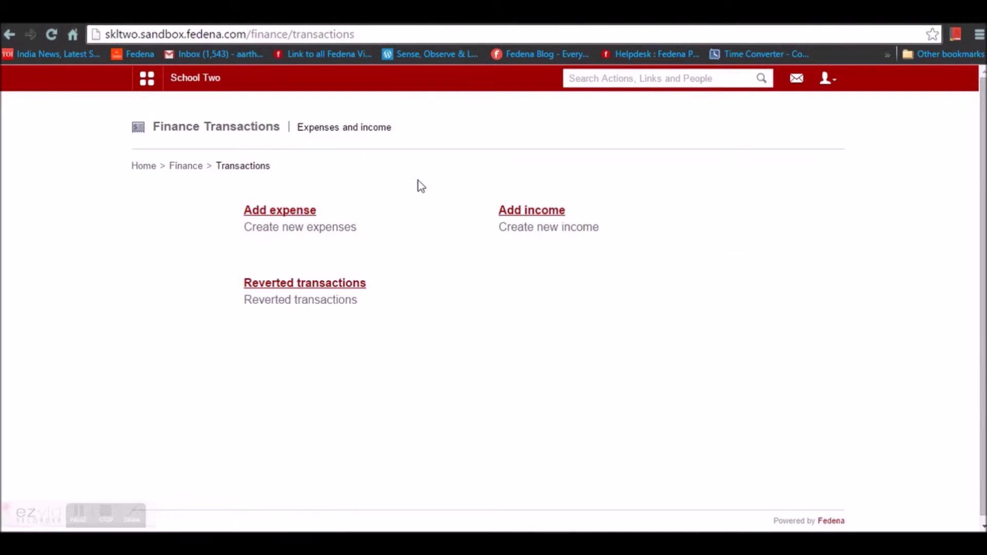
Start a new income transaction with the title "uniform" and an amount of 6000.
left_click(540, 219)
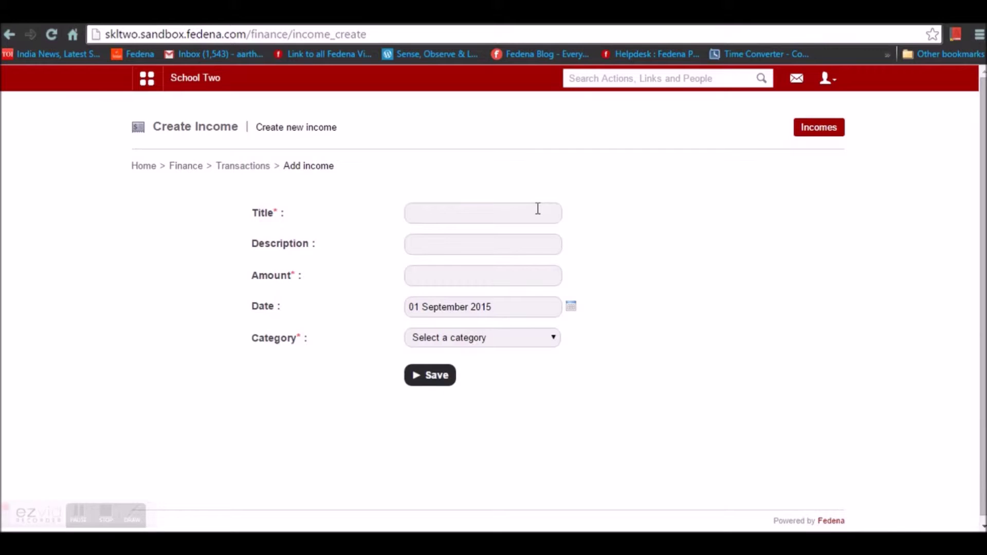
left_click(537, 208)
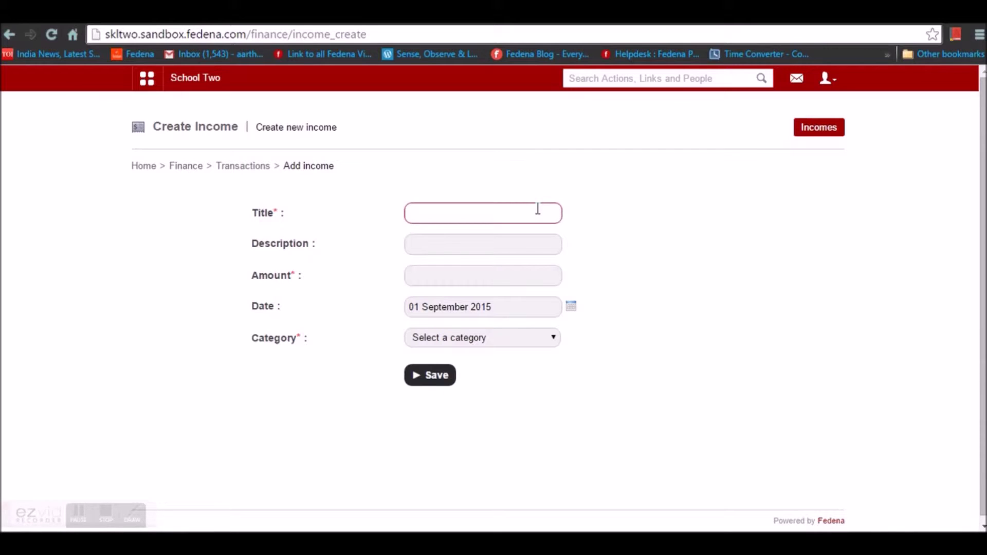
type("uniform")
left_click(467, 274)
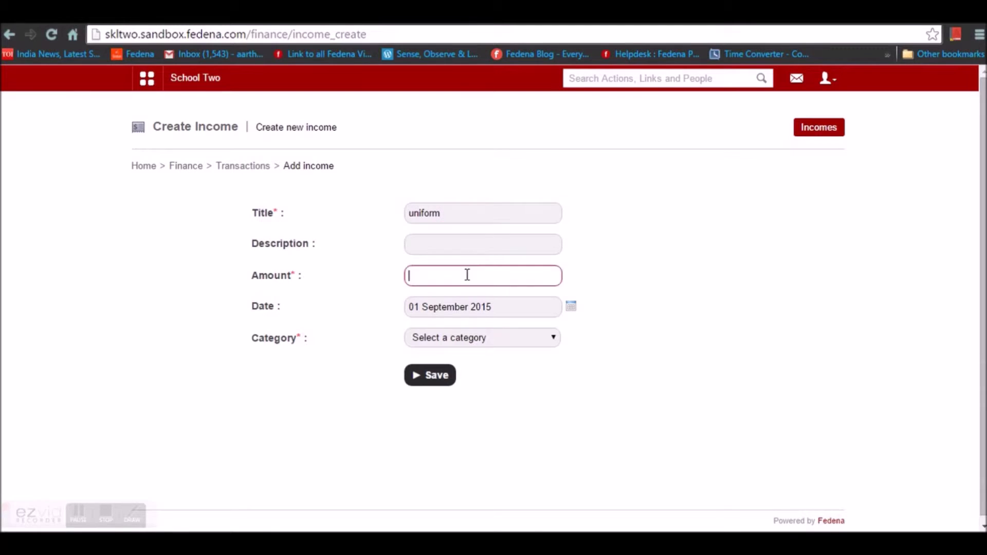
type("6000")
left_click(791, 386)
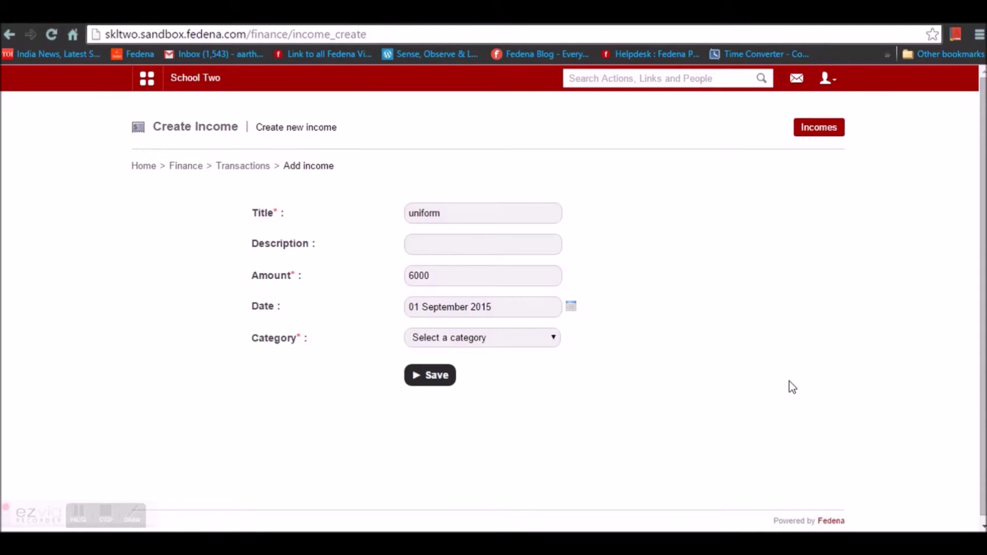
Date the income 02 September 2015, assign it to the Uniforms category, and save it.
left_click(572, 307)
left_click(476, 367)
left_click(535, 340)
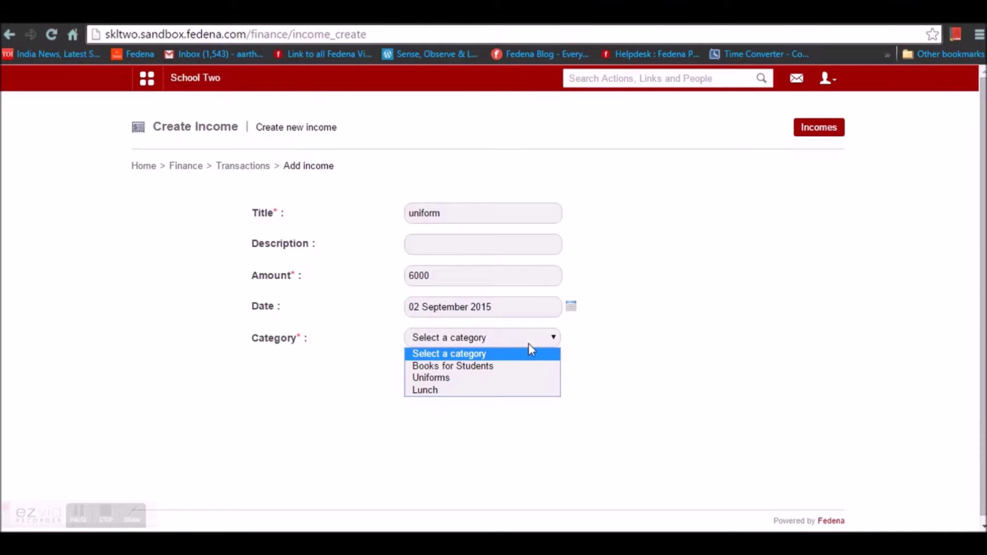
left_click(498, 379)
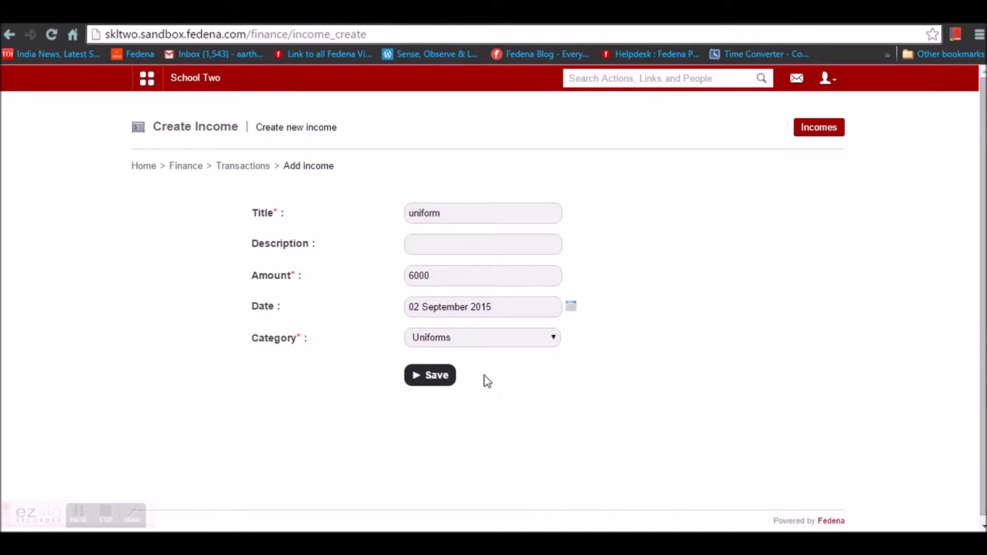
left_click(437, 383)
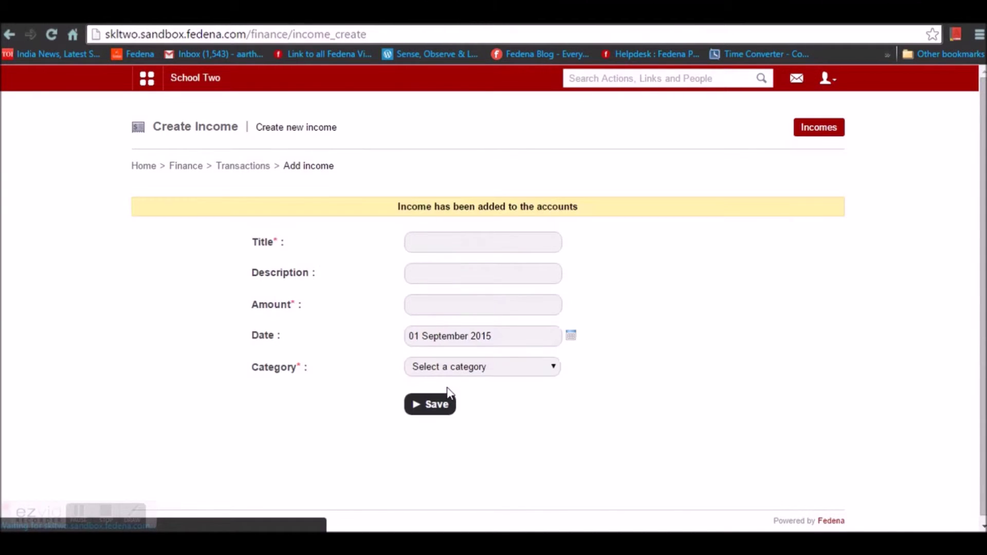
View the income list for the period from 01 September 2015 to 02 September 2015.
left_click(806, 130)
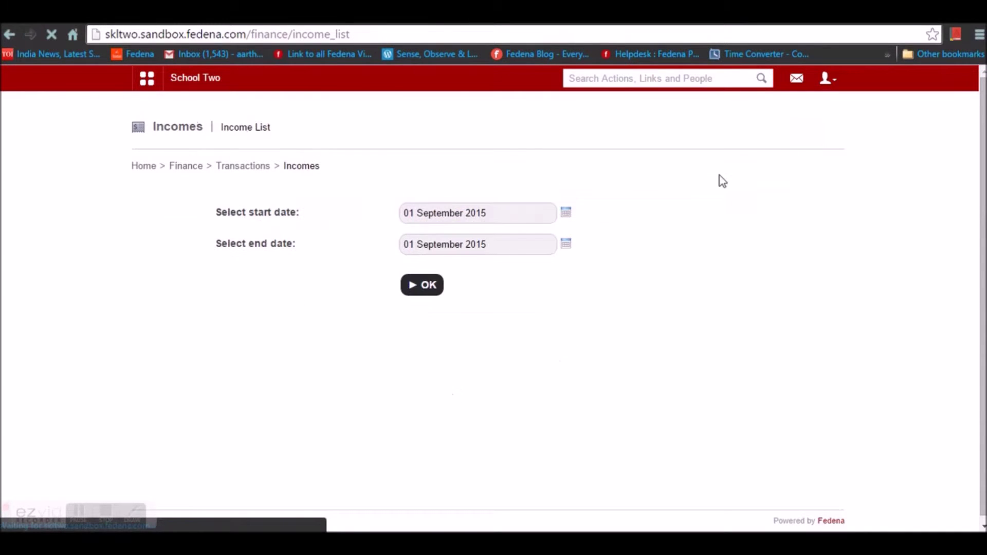
left_click(570, 215)
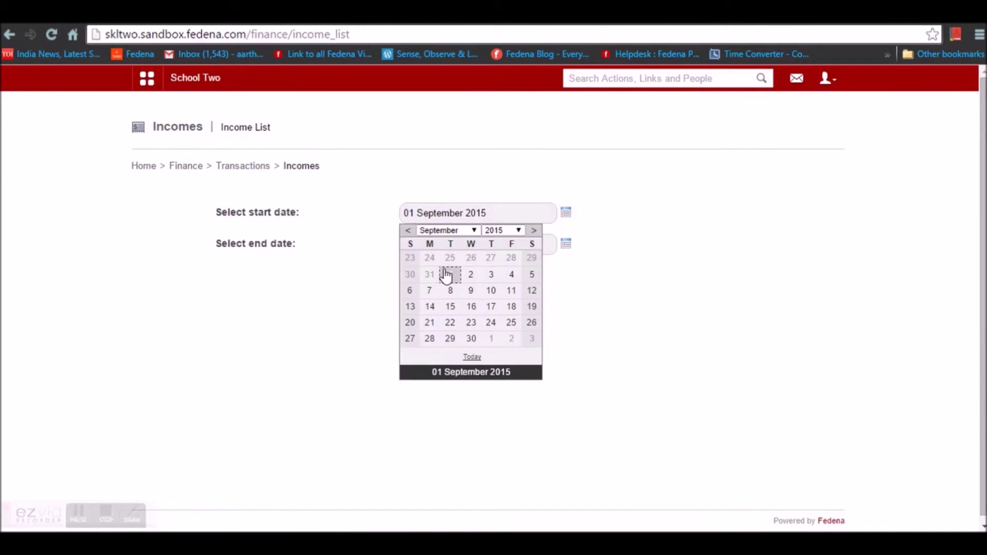
left_click(450, 274)
left_click(565, 244)
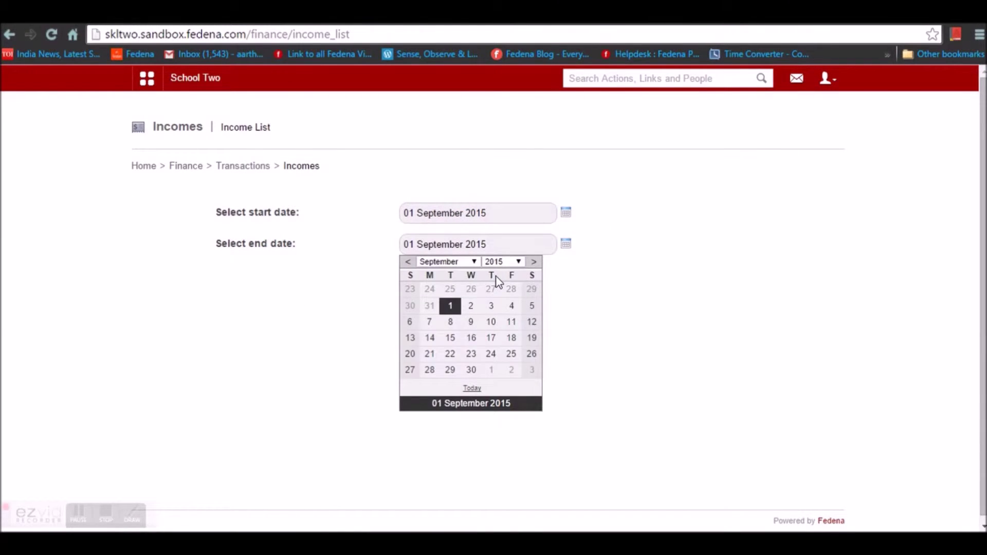
left_click(471, 305)
left_click(436, 291)
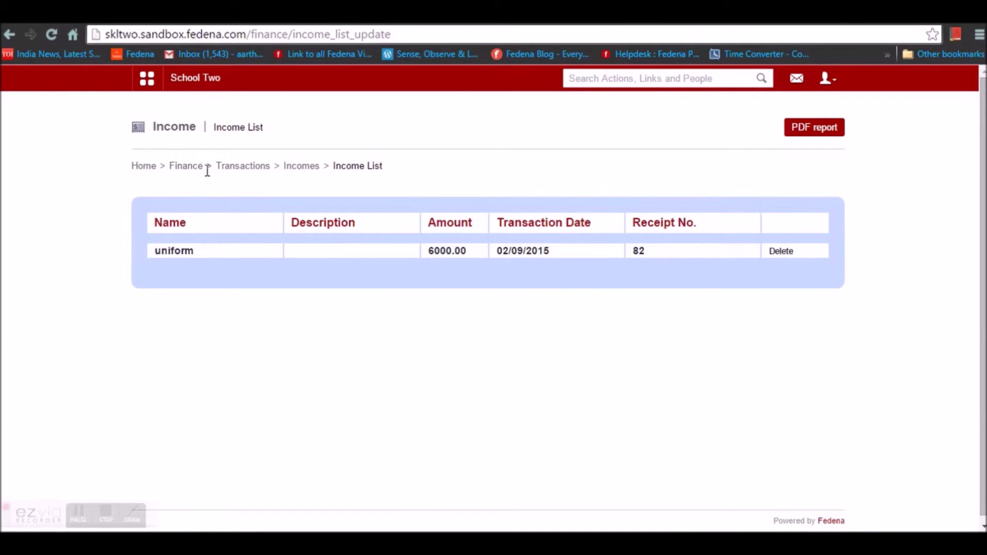
Open the reverted transactions page and review its transaction type and search-by options, keeping Fees and Admission no.
left_click(228, 169)
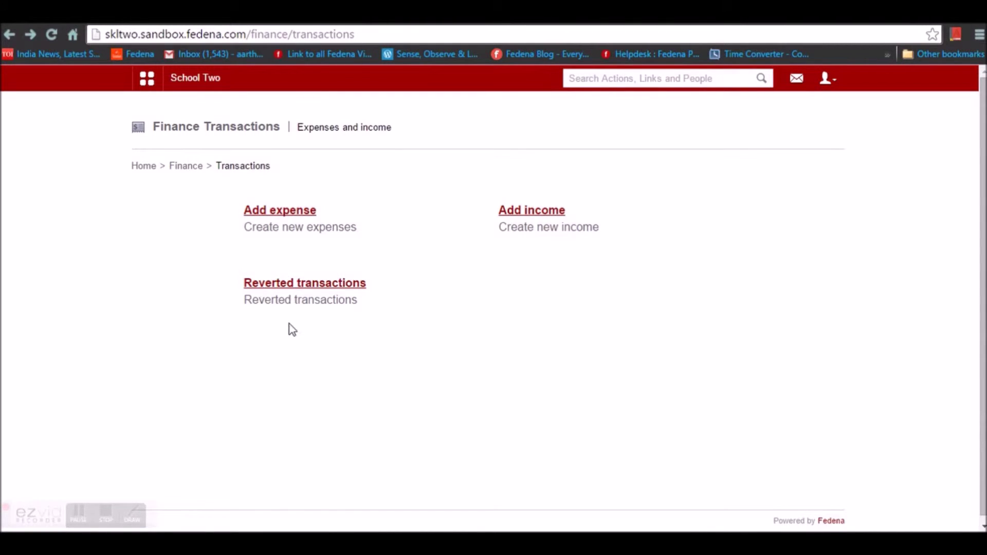
left_click(298, 285)
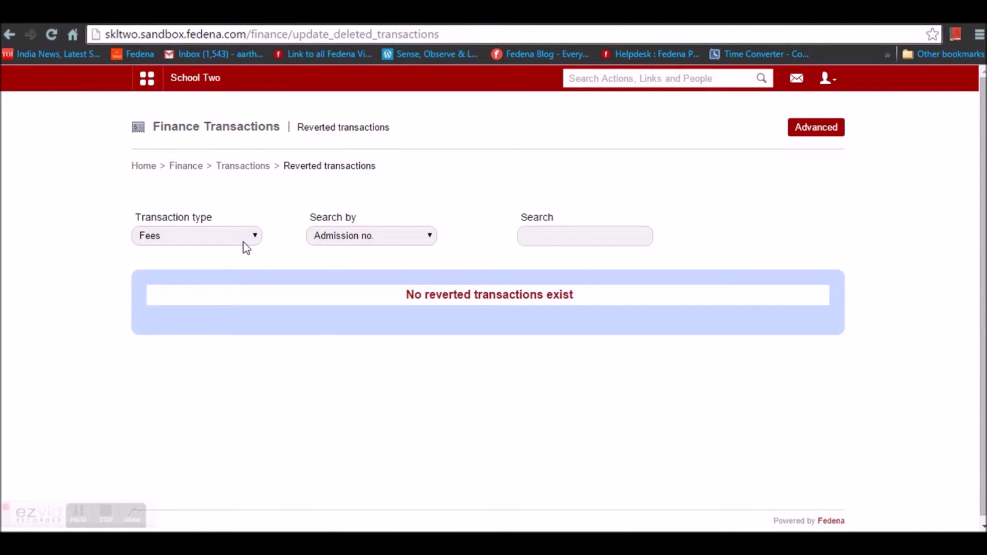
left_click(246, 242)
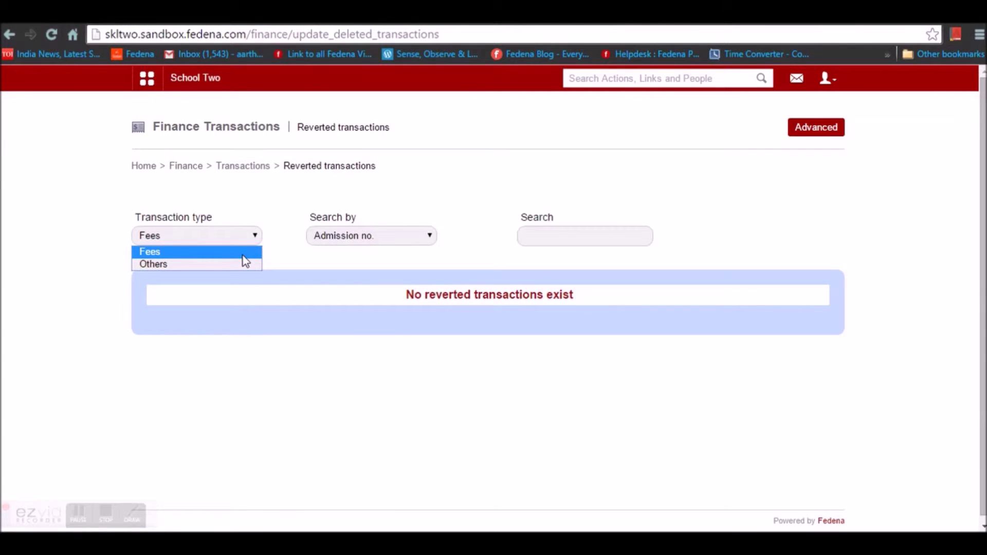
left_click(243, 255)
left_click(386, 243)
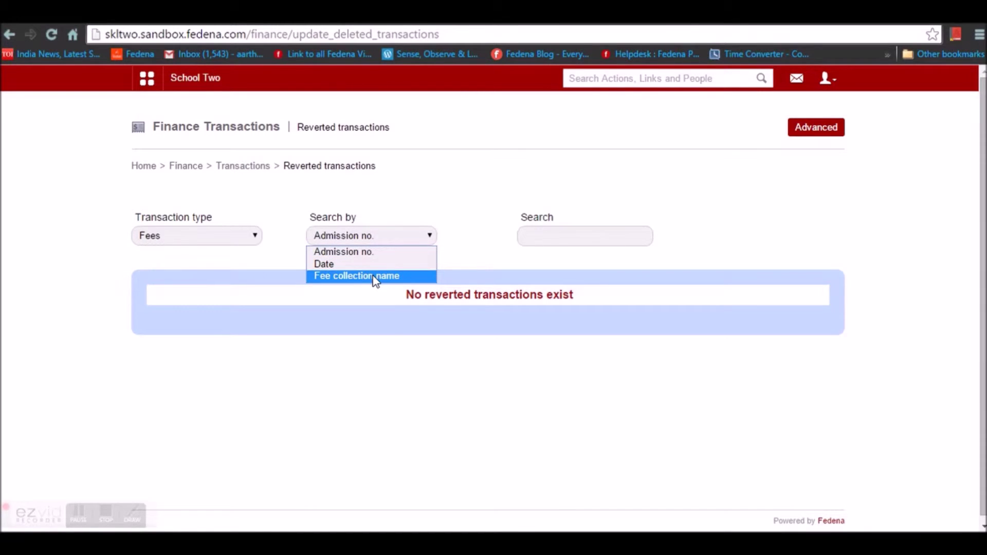
left_click(456, 253)
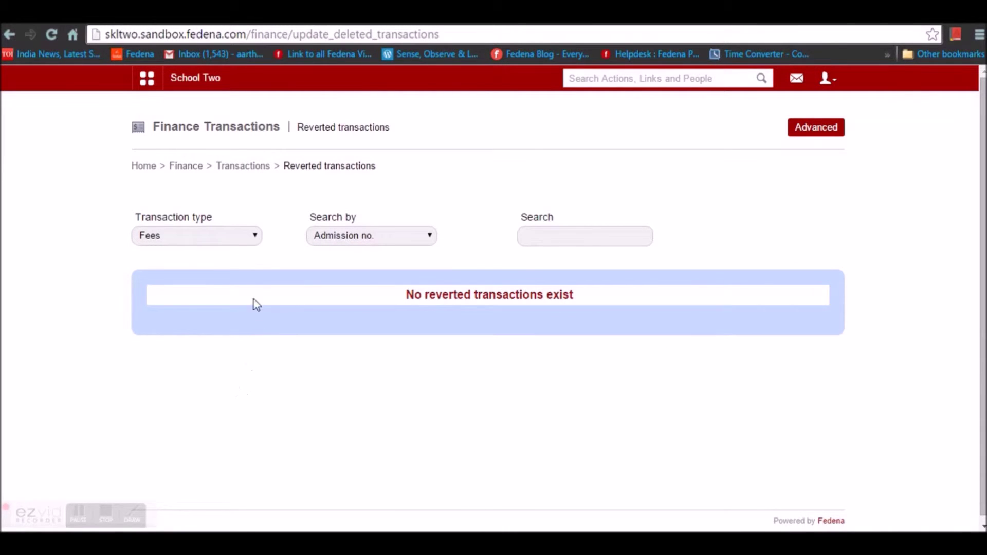
Start a new donation in the Finance module with "donation - fee" as the donor name.
left_click(188, 172)
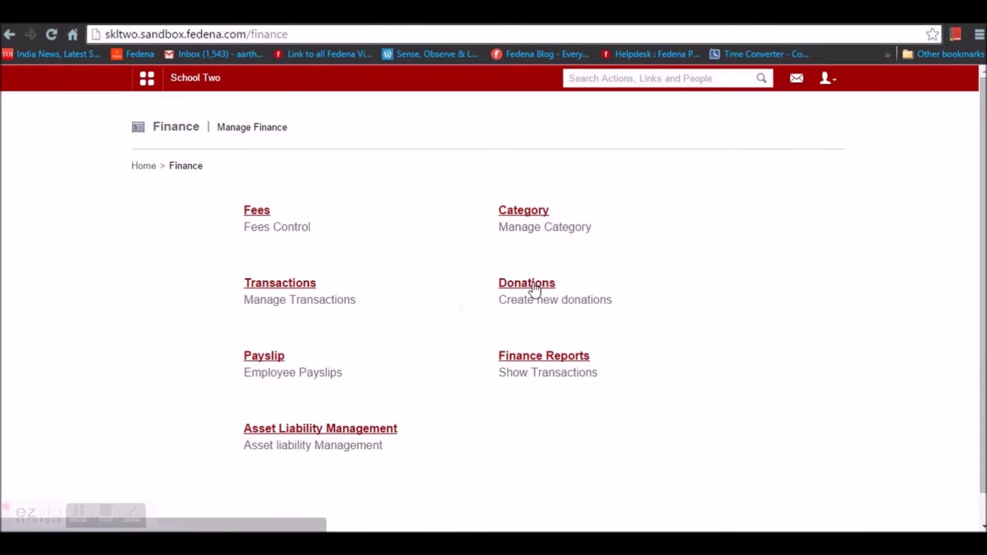
left_click(533, 287)
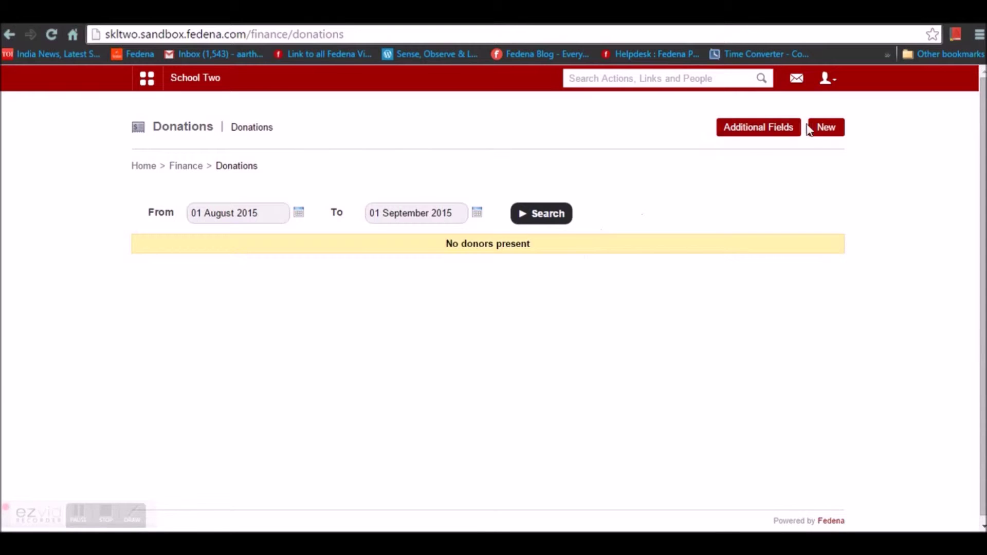
left_click(824, 128)
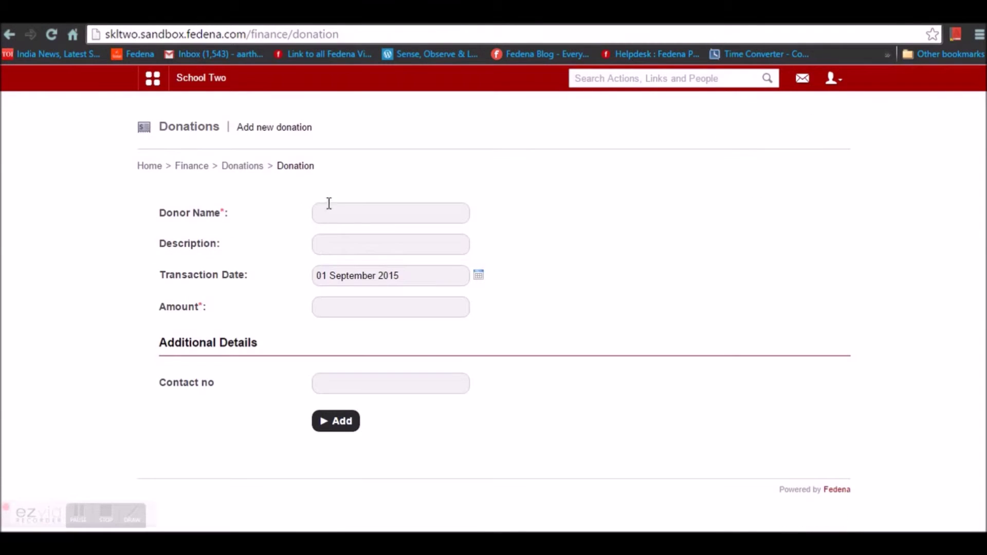
left_click(352, 214)
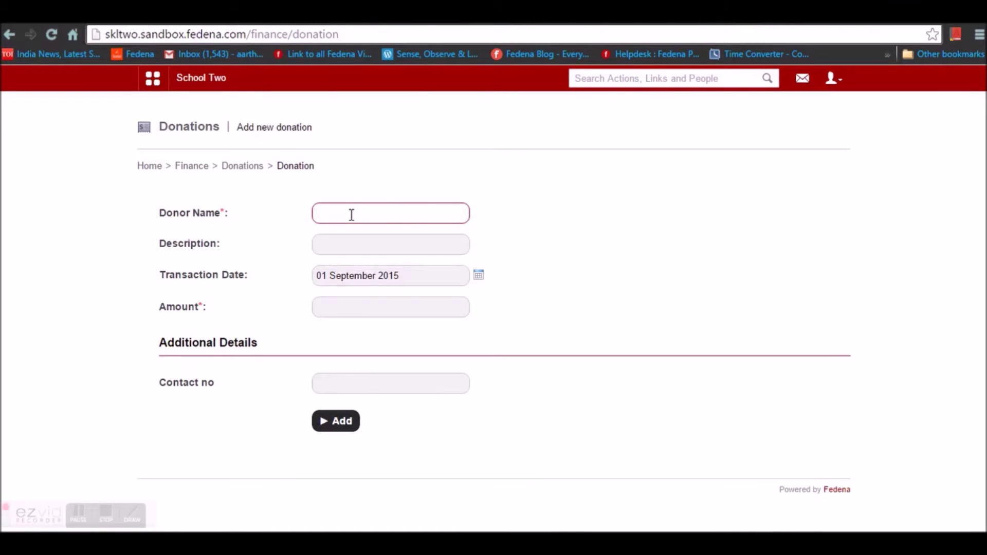
type("d")
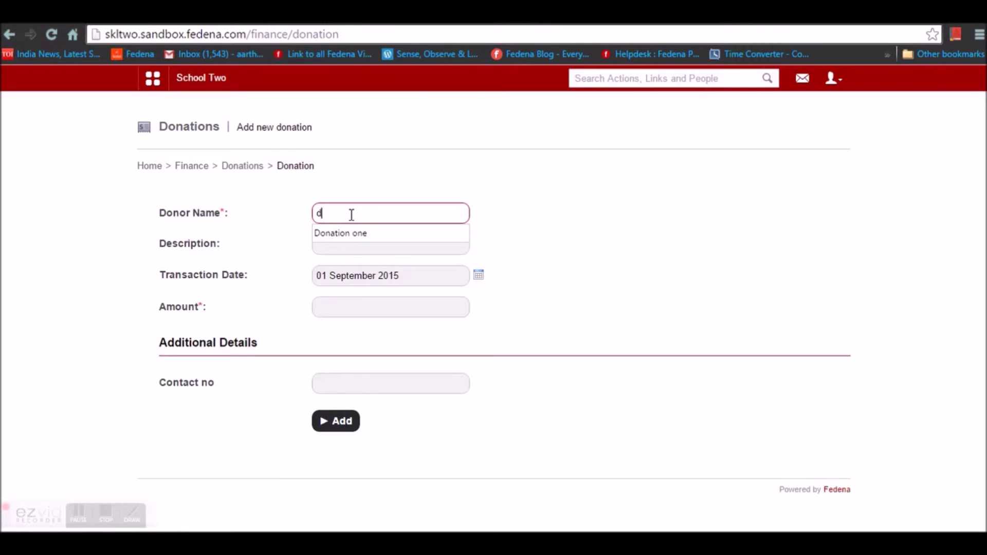
type("onation - fee")
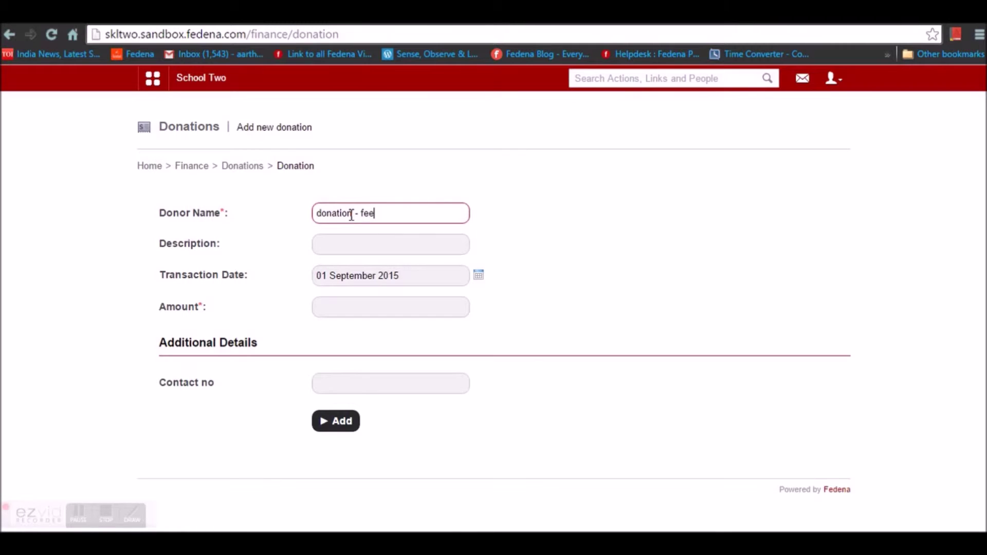
left_click(417, 230)
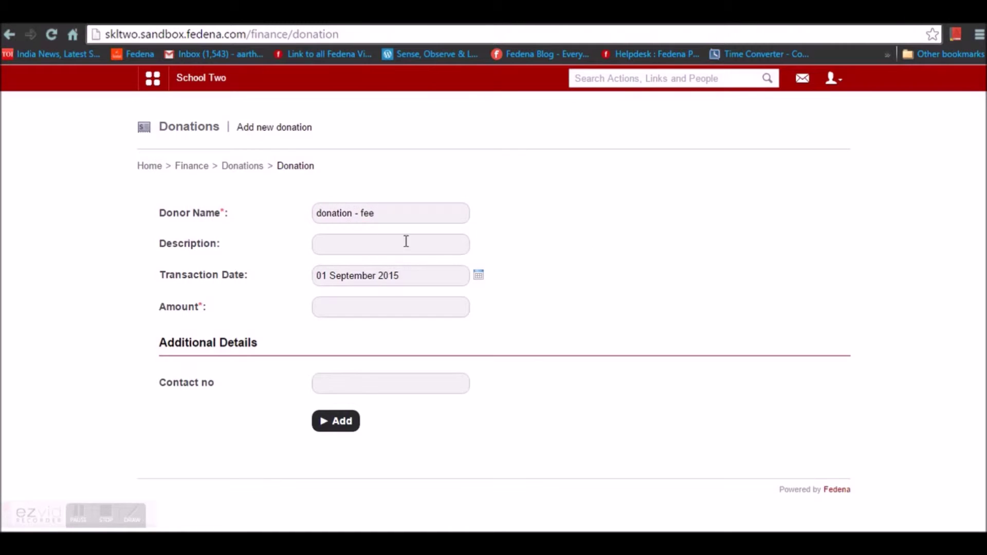
Date the donation 01 September 2015, set its amount to 8000, and add it.
left_click(482, 276)
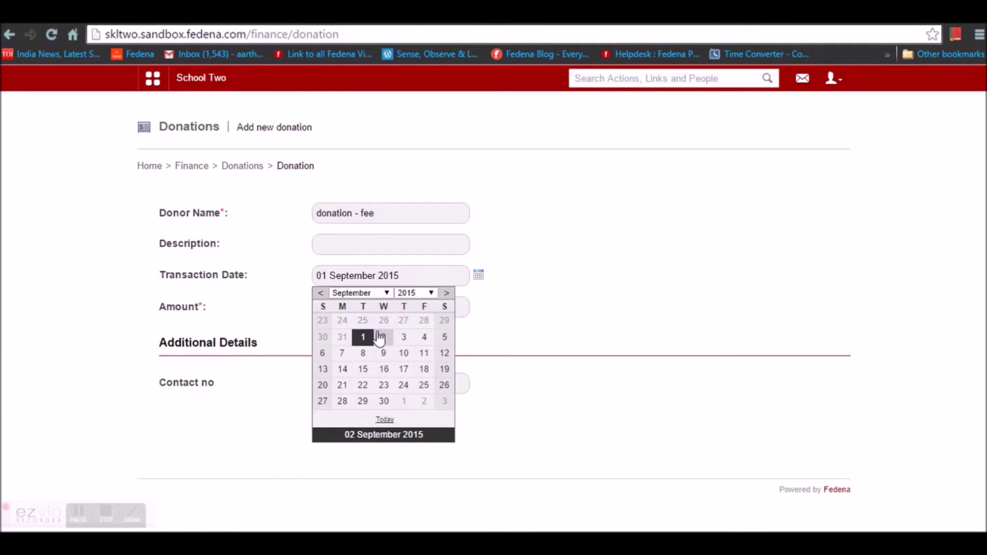
left_click(364, 337)
left_click(373, 308)
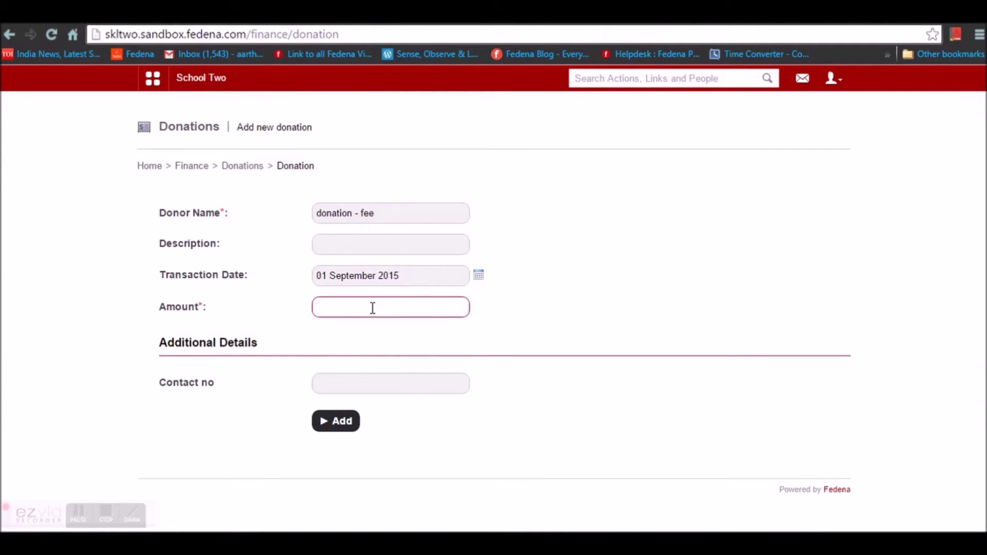
type("8000")
left_click(351, 366)
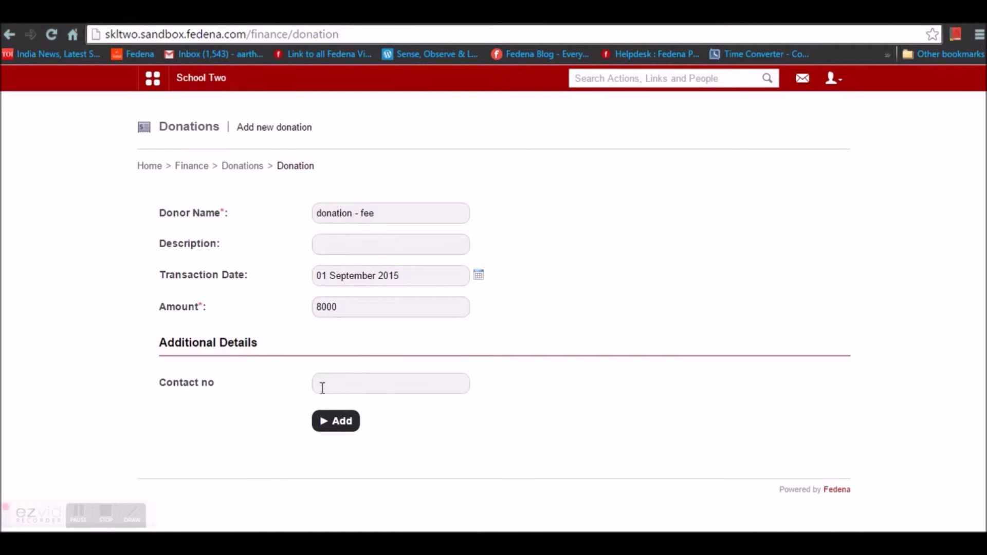
left_click(351, 434)
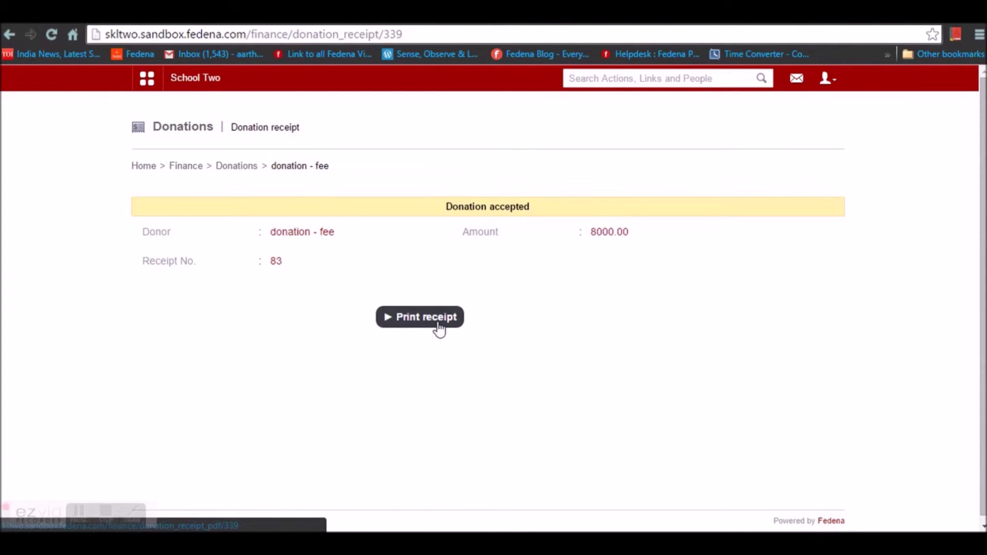
View the donations list for the period from 01 August 2015 to 01 September 2015.
left_click(234, 167)
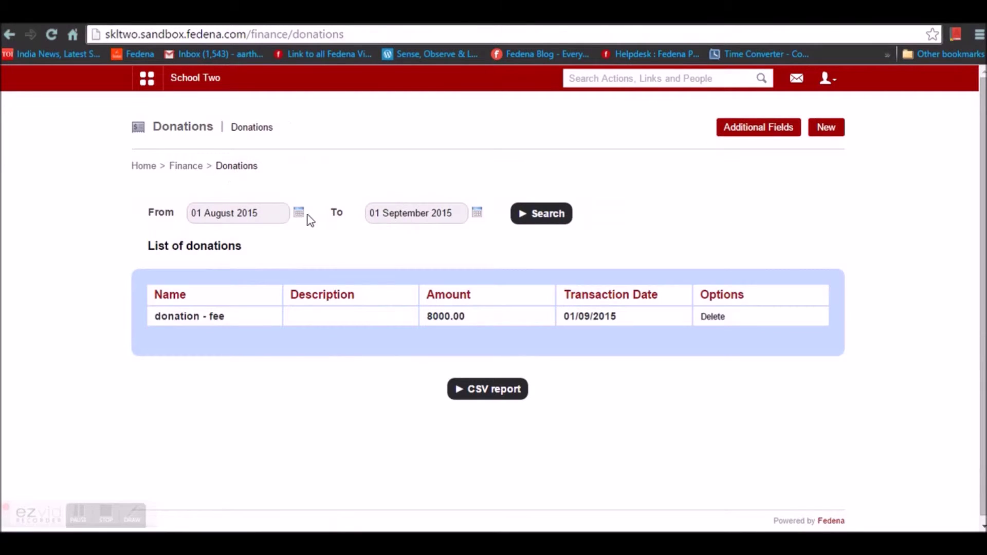
left_click(298, 213)
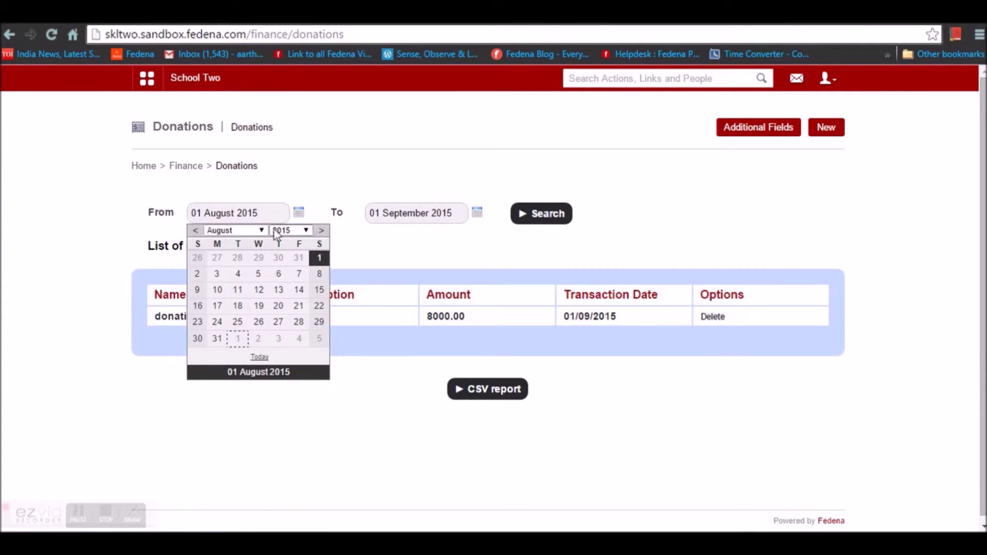
left_click(234, 230)
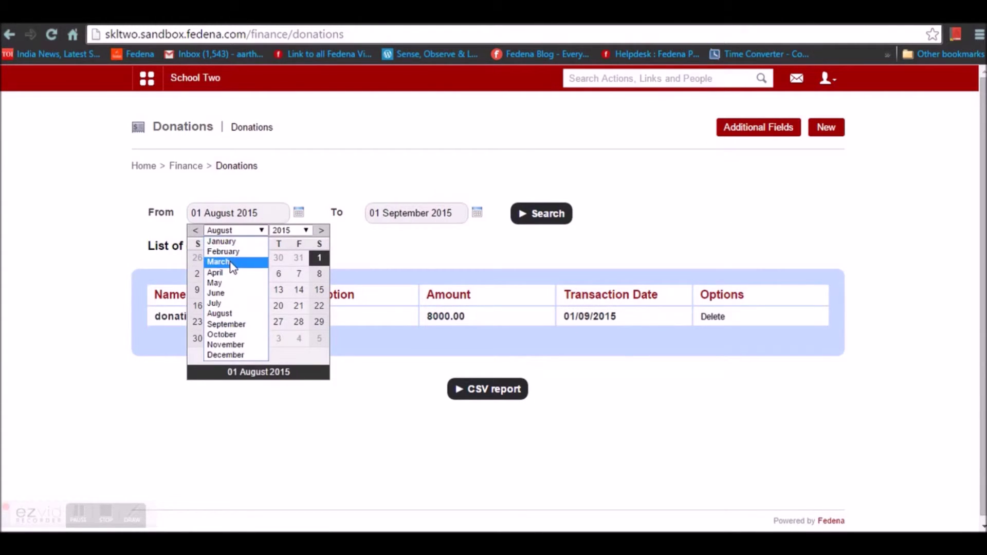
left_click(231, 262)
left_click(477, 213)
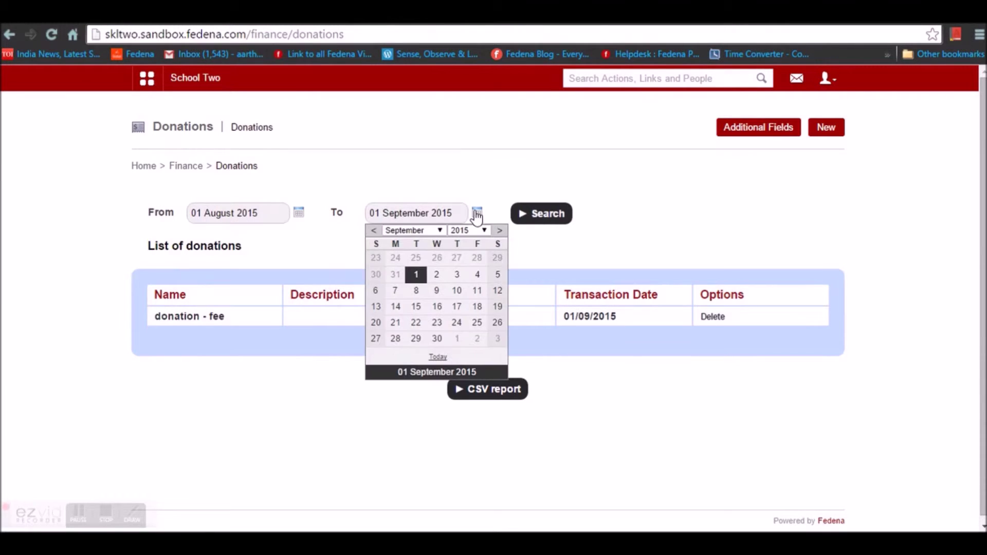
left_click(416, 274)
left_click(533, 222)
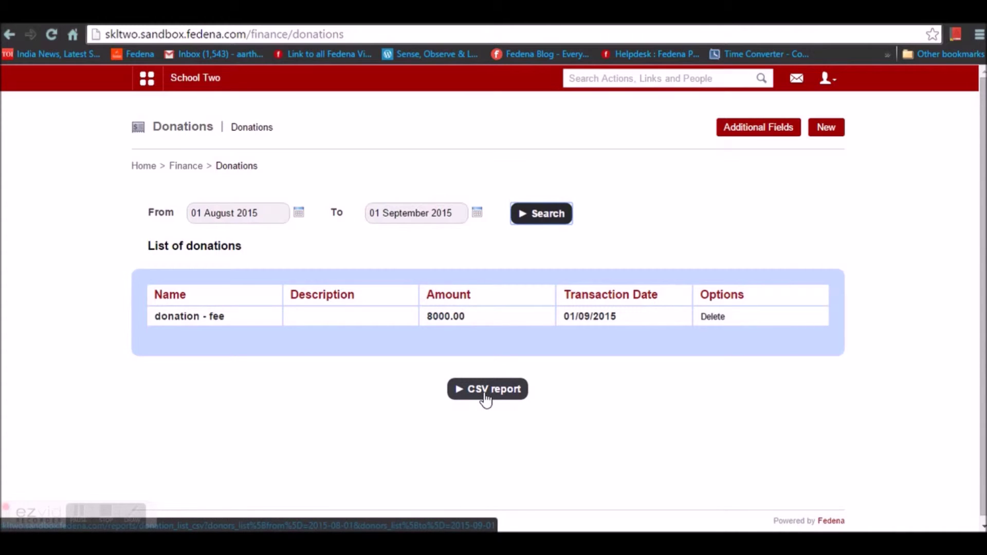
Update the donations' Contact no additional field with TextBox as its input method, and check it on a new donation form.
left_click(759, 133)
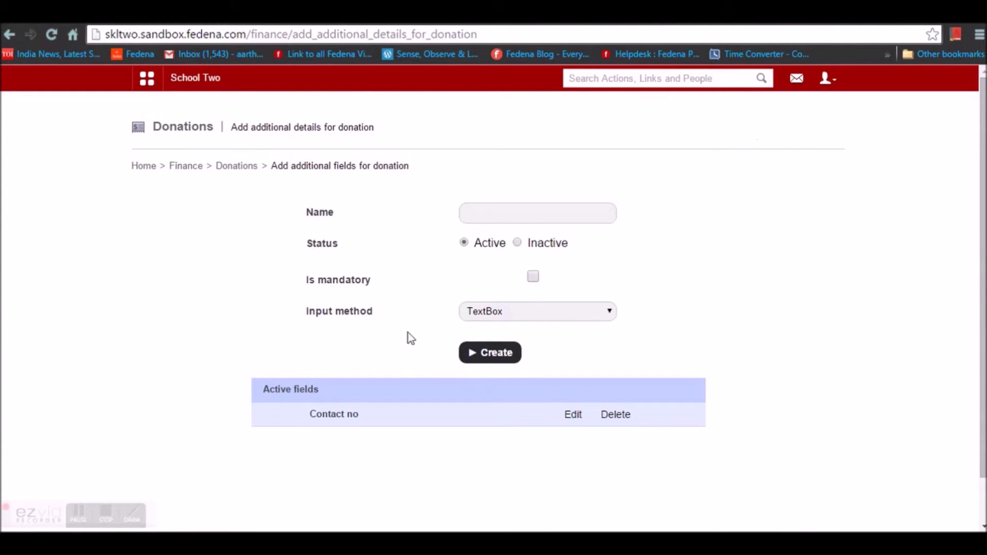
left_click(571, 415)
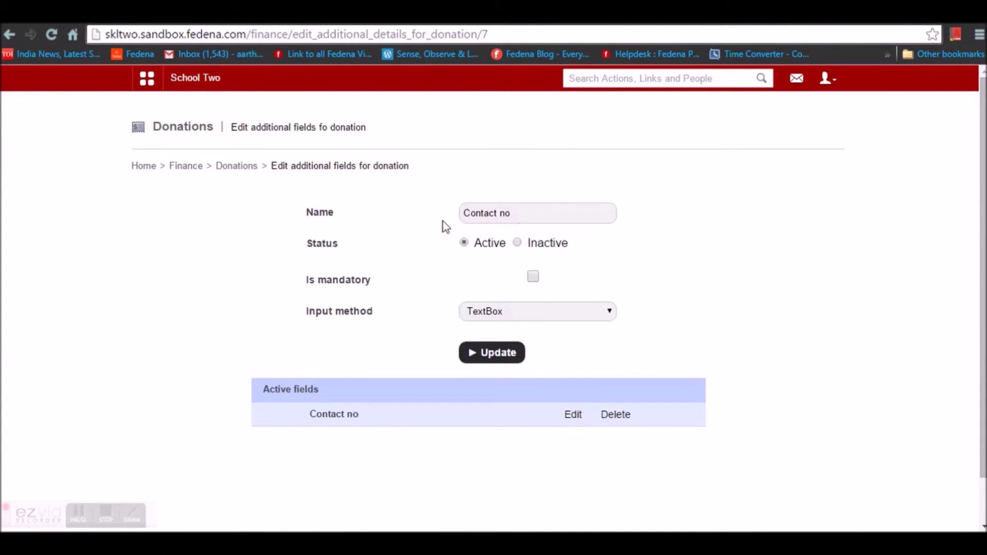
left_click(515, 313)
left_click(513, 326)
left_click(504, 361)
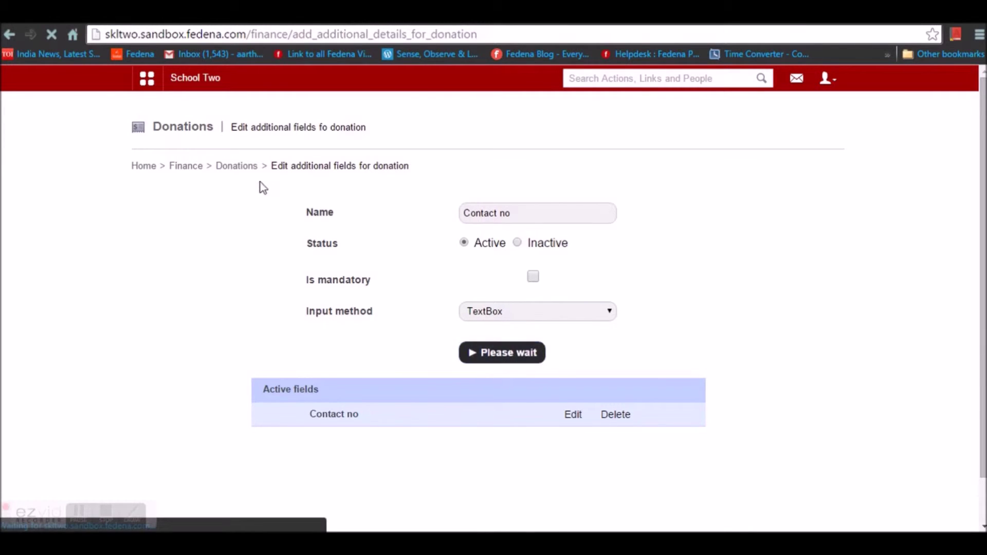
left_click(236, 166)
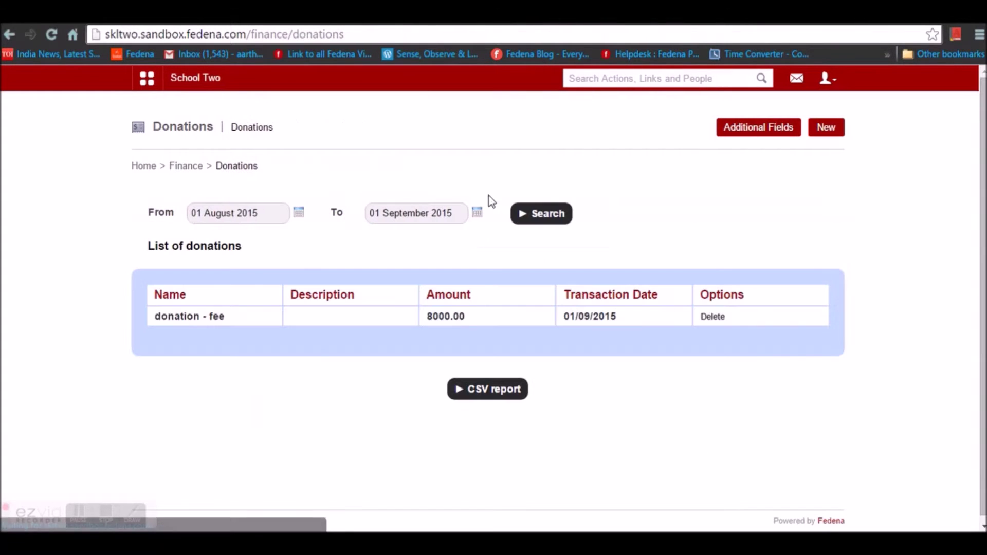
left_click(826, 128)
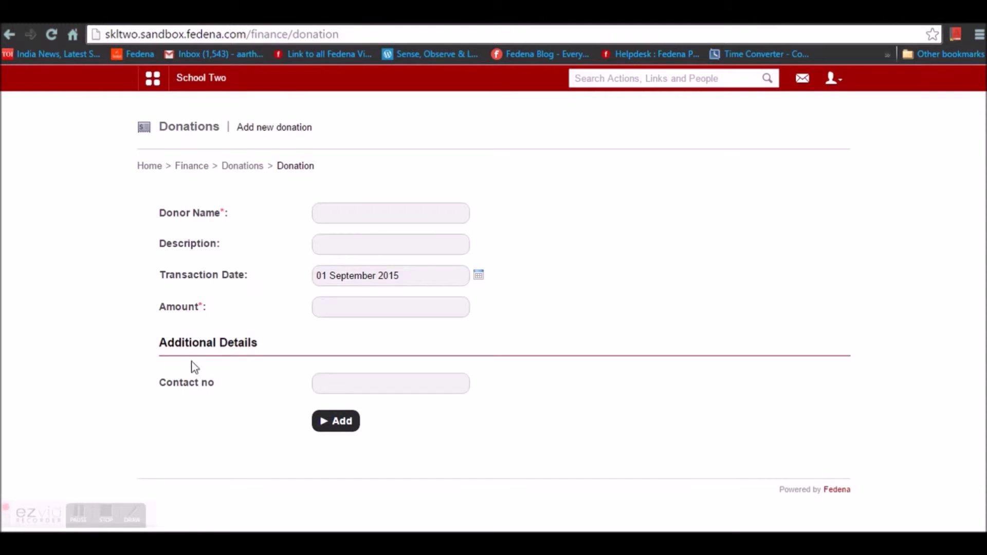
View the employee payslips of all departments for June 2015.
left_click(194, 172)
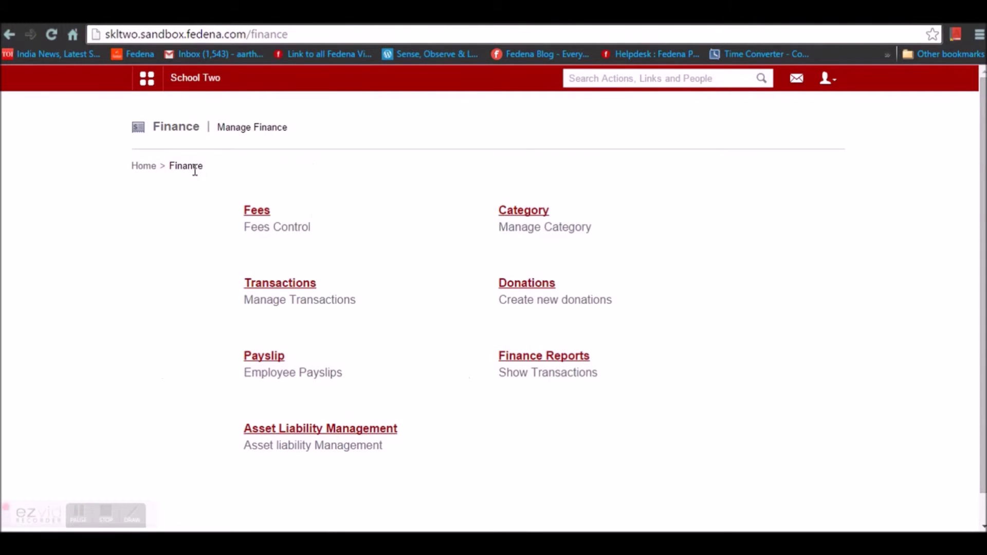
left_click(263, 360)
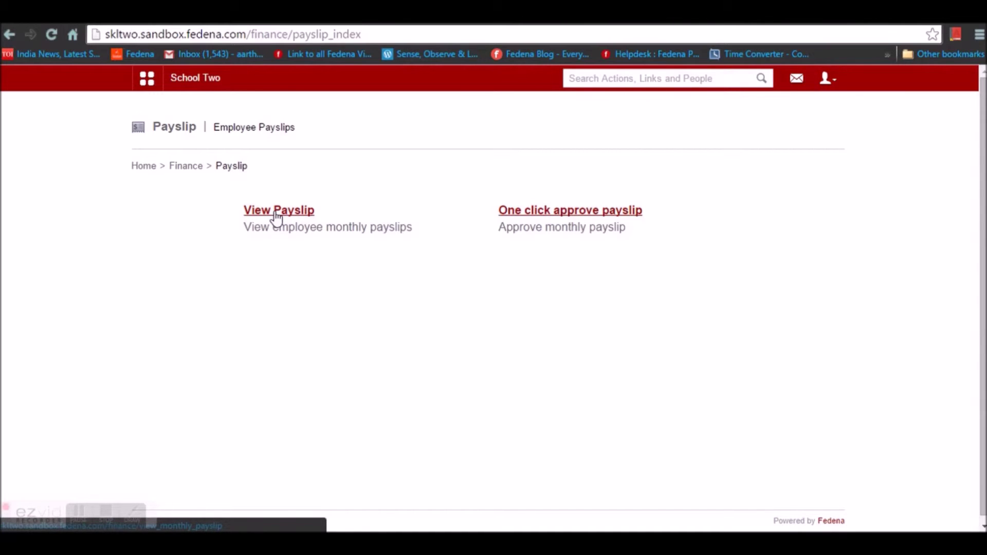
left_click(276, 217)
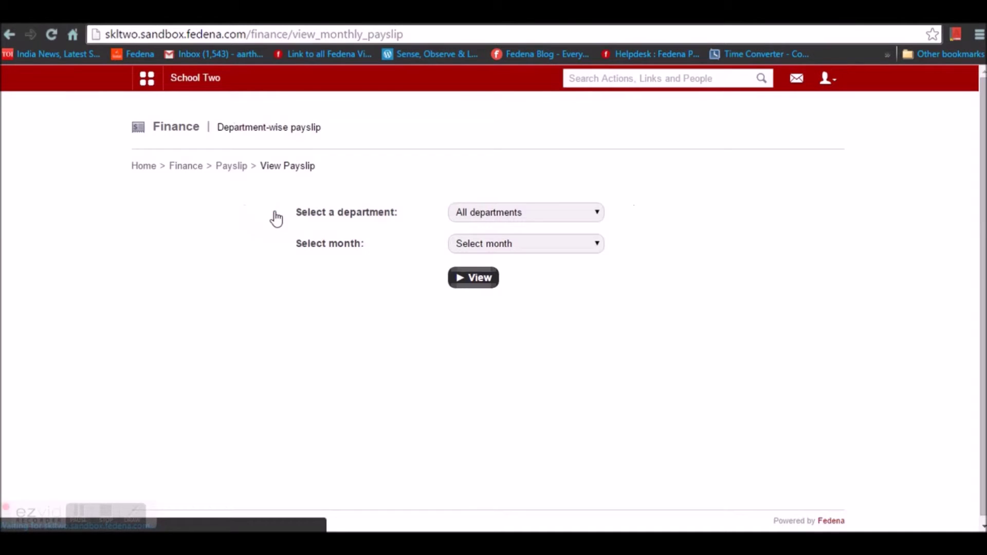
left_click(565, 219)
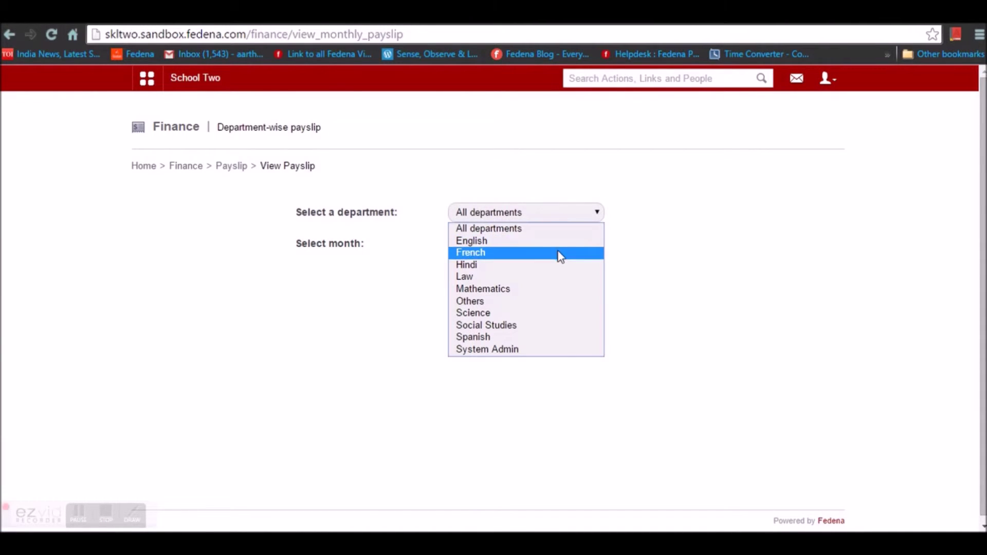
left_click(573, 229)
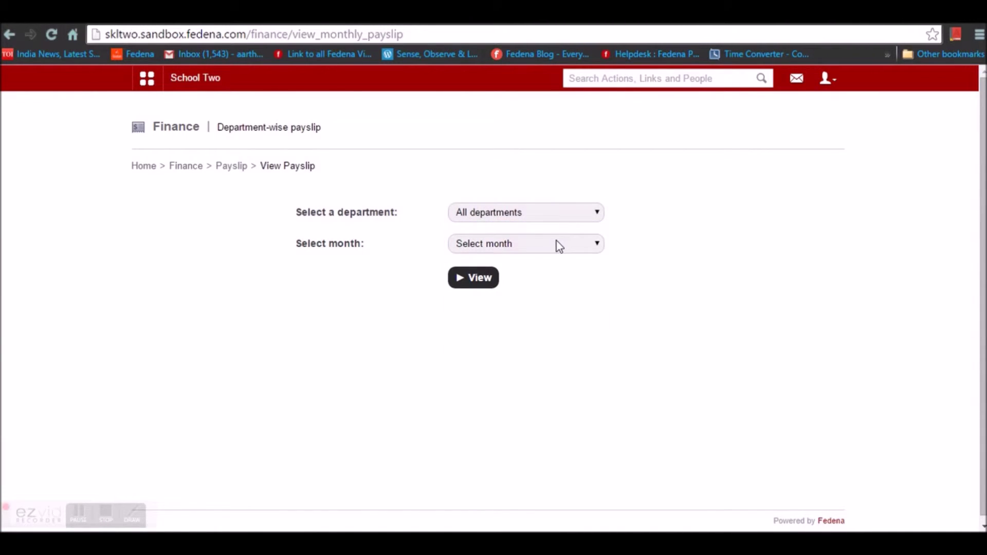
left_click(558, 244)
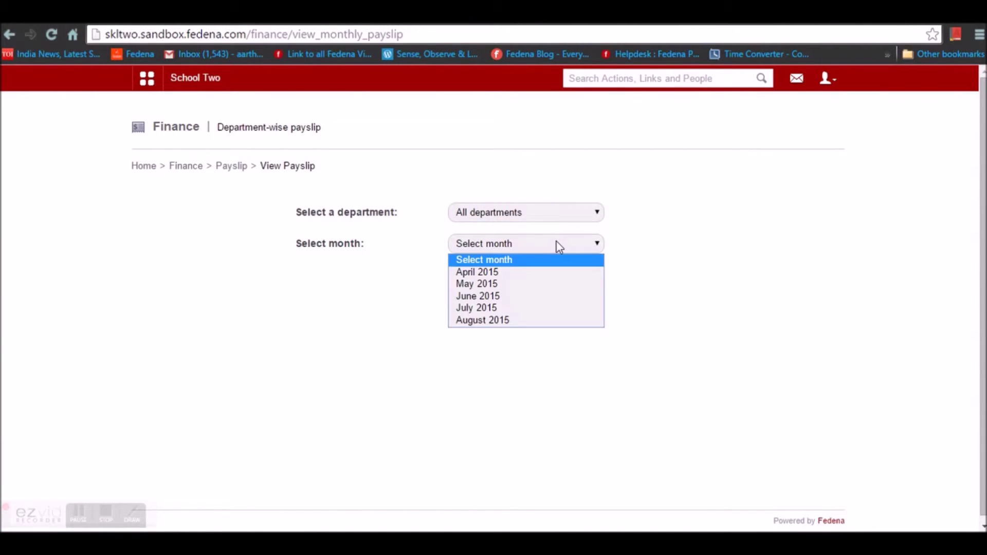
left_click(581, 297)
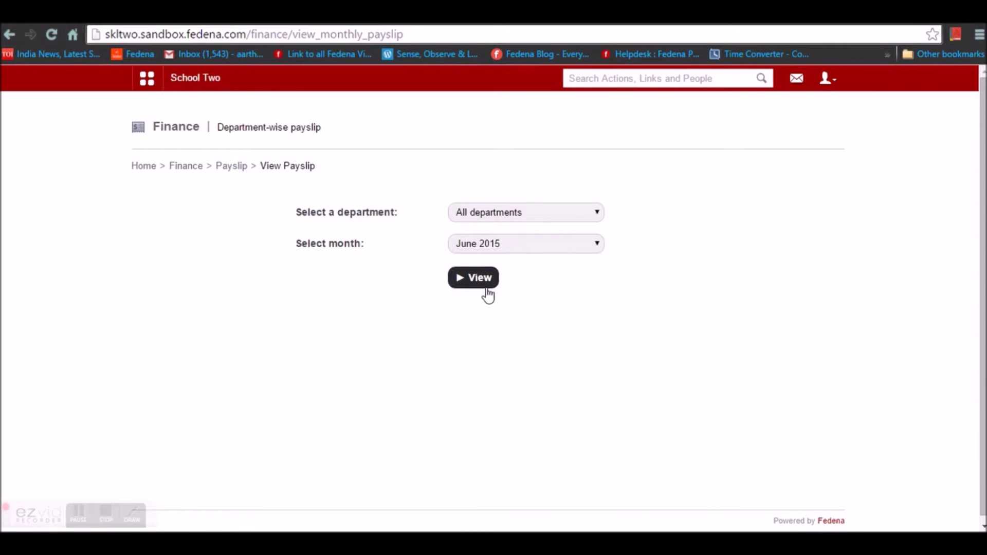
left_click(486, 284)
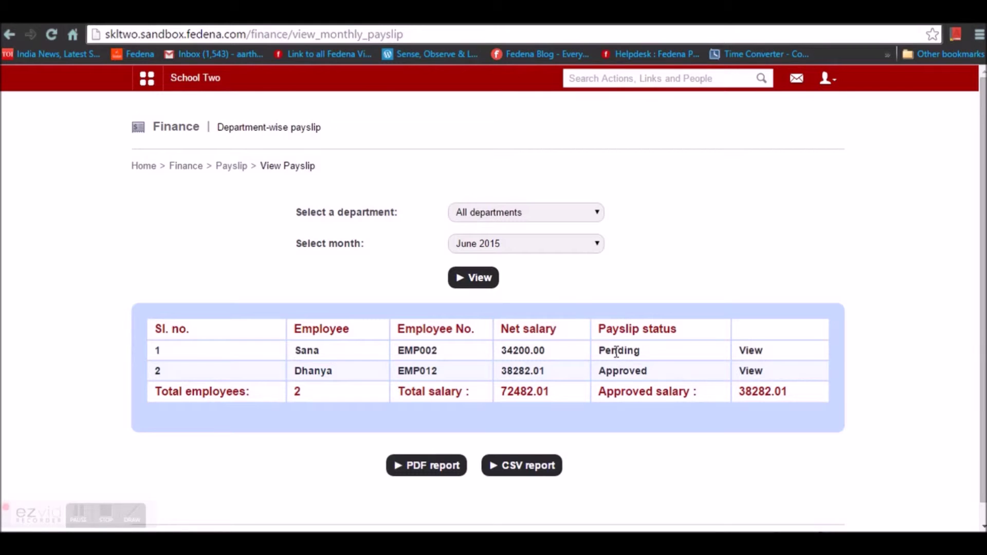
Examine the earnings, deductions and net salary on the approved June 2015 payslip, and return to the payslip list.
left_click(750, 372)
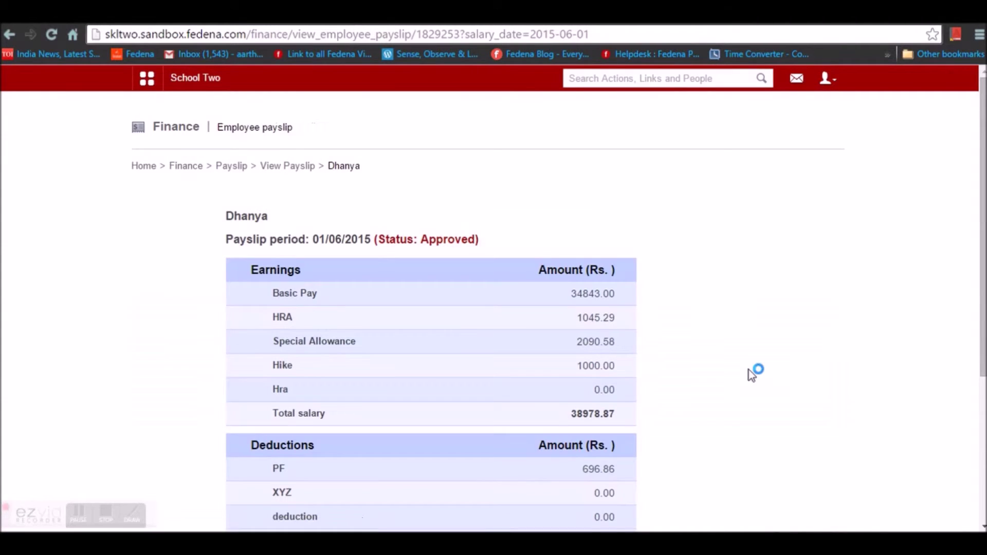
scroll(365, 304, "down", 4)
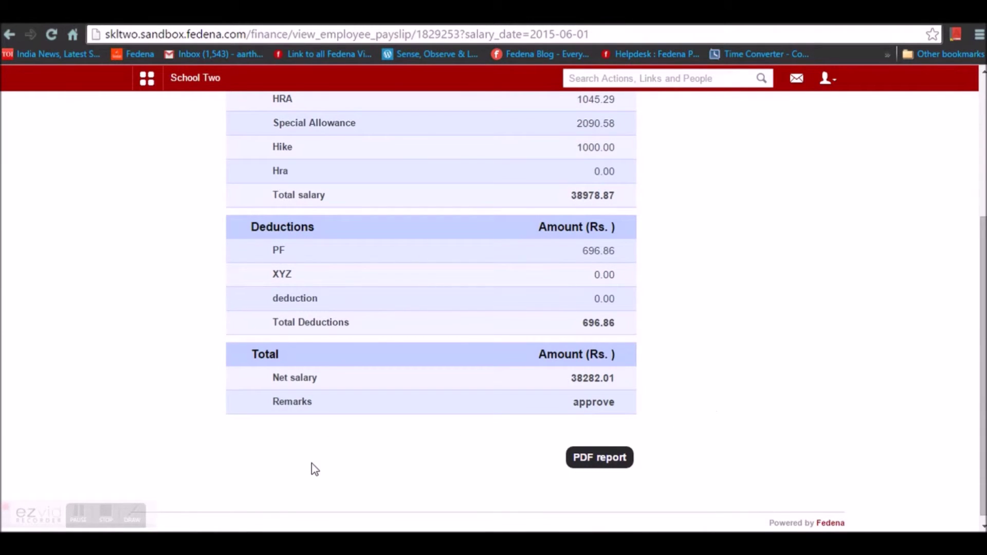
key("alt+Left")
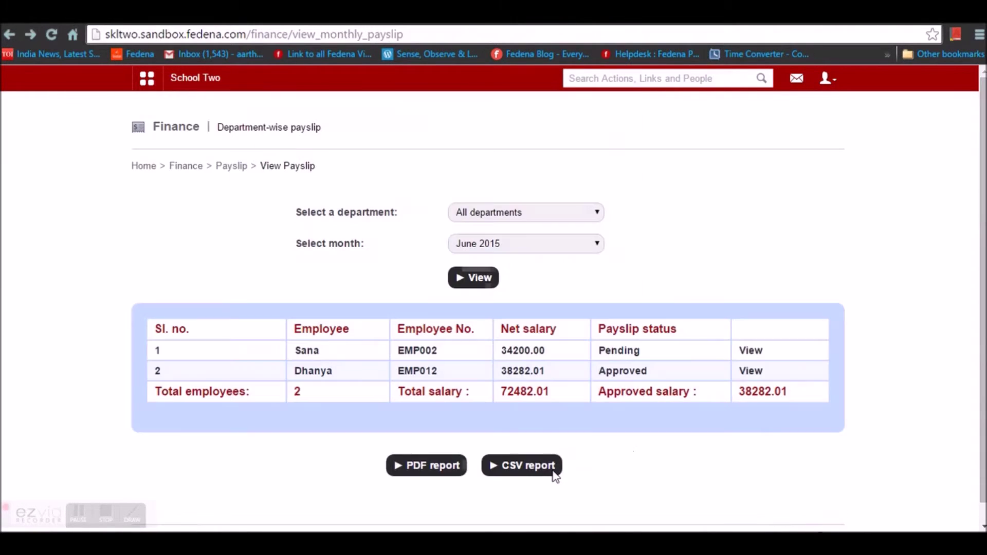
Review the pending June 2015 payslip and confirm its approval.
left_click(751, 352)
scroll(539, 360, "down", 5)
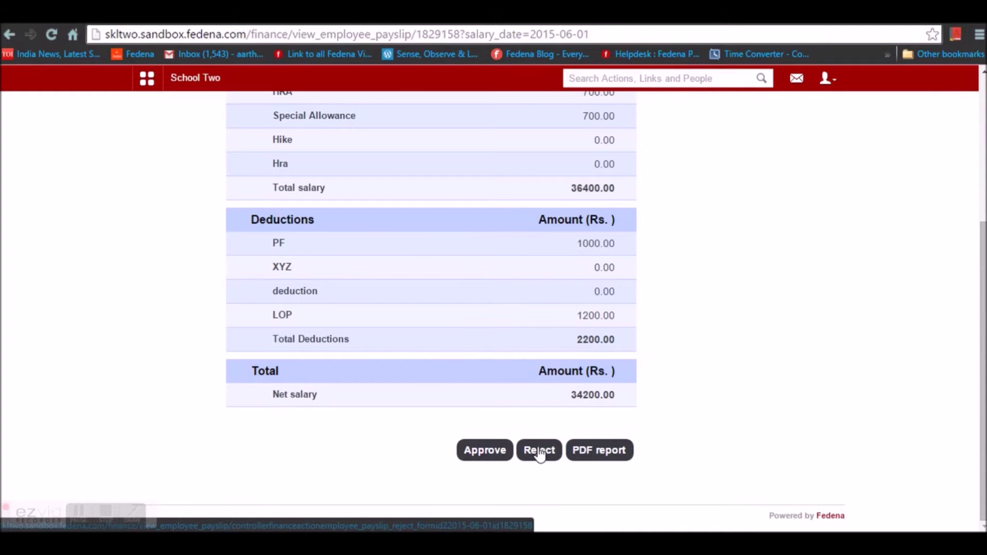
left_click(488, 456)
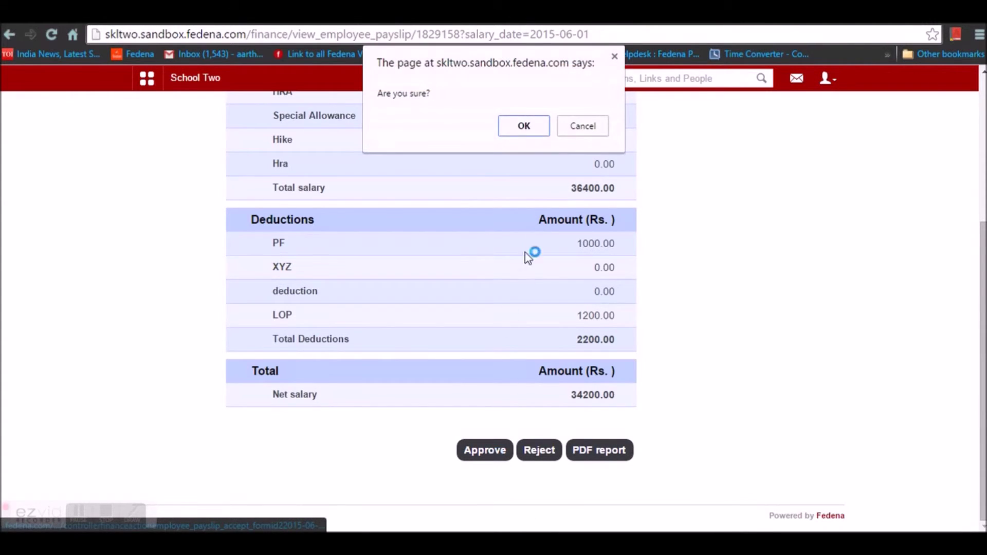
left_click(523, 132)
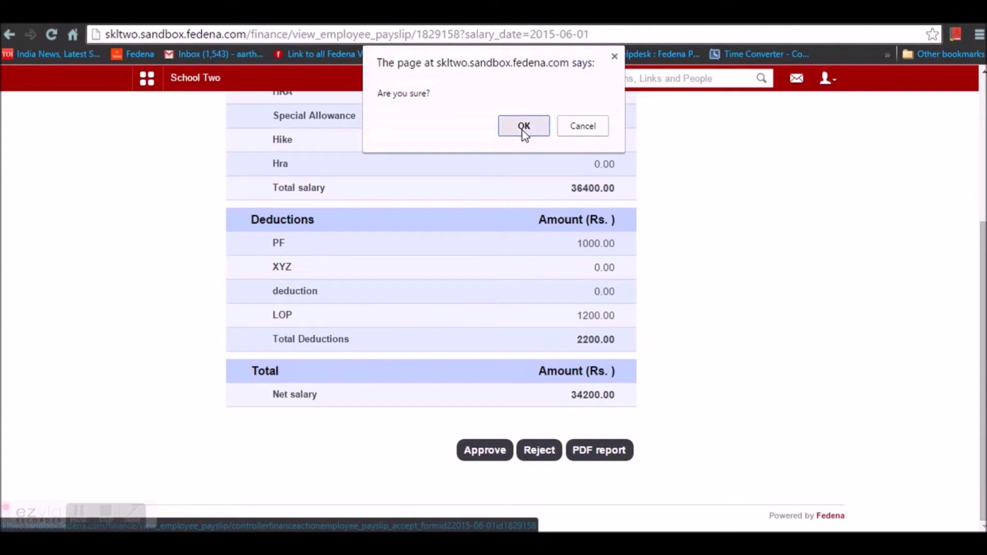
Accept the confirmation and submit the June 2015 payslip's approval with the text "Approved".
left_click(520, 128)
type("Approved")
left_click(483, 161)
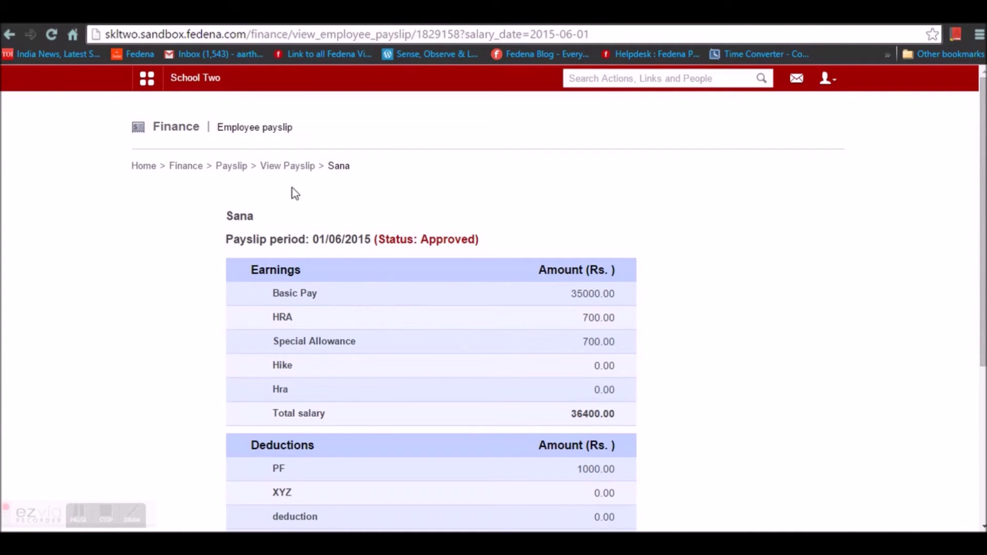
Return to the payslip overview and open the one-click approval page for monthly payslips.
left_click(303, 168)
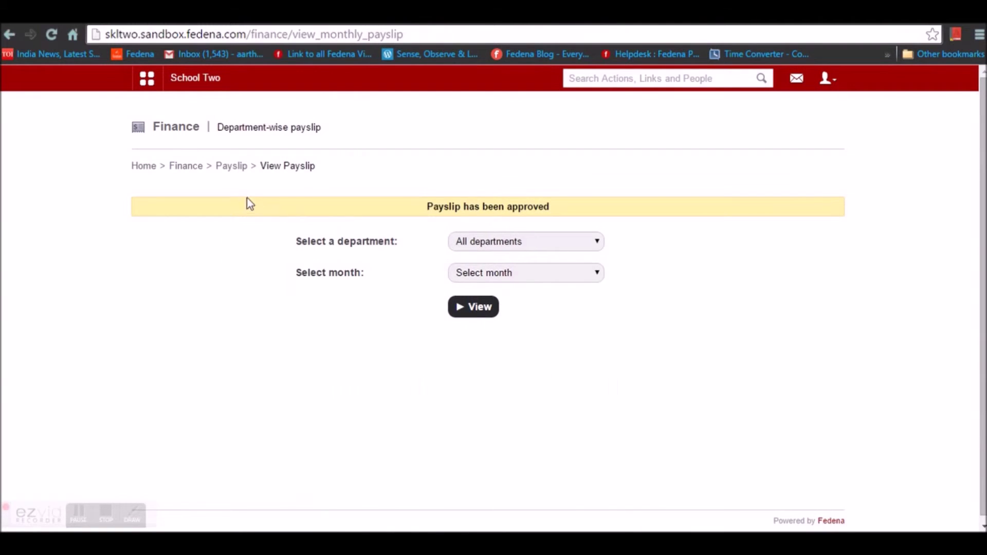
left_click(231, 165)
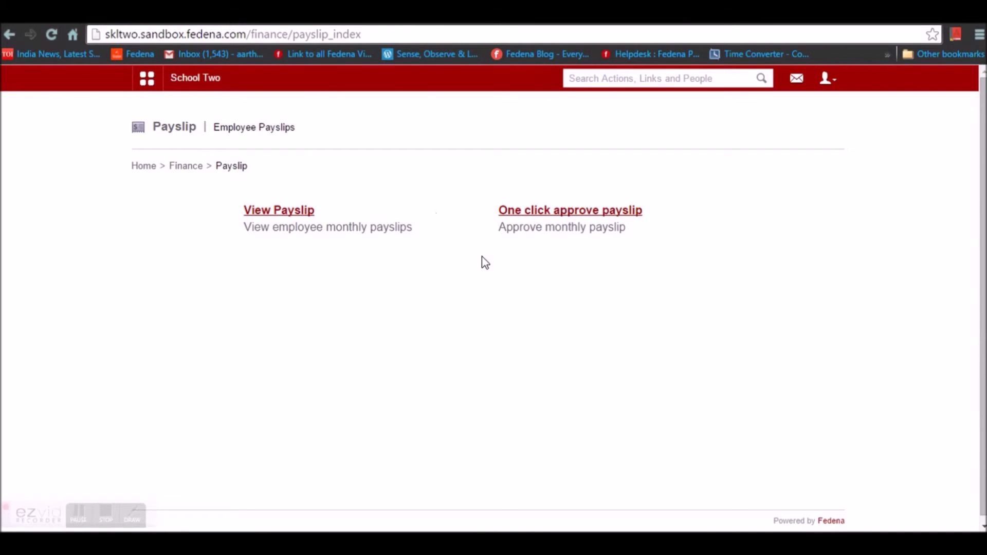
left_click(577, 215)
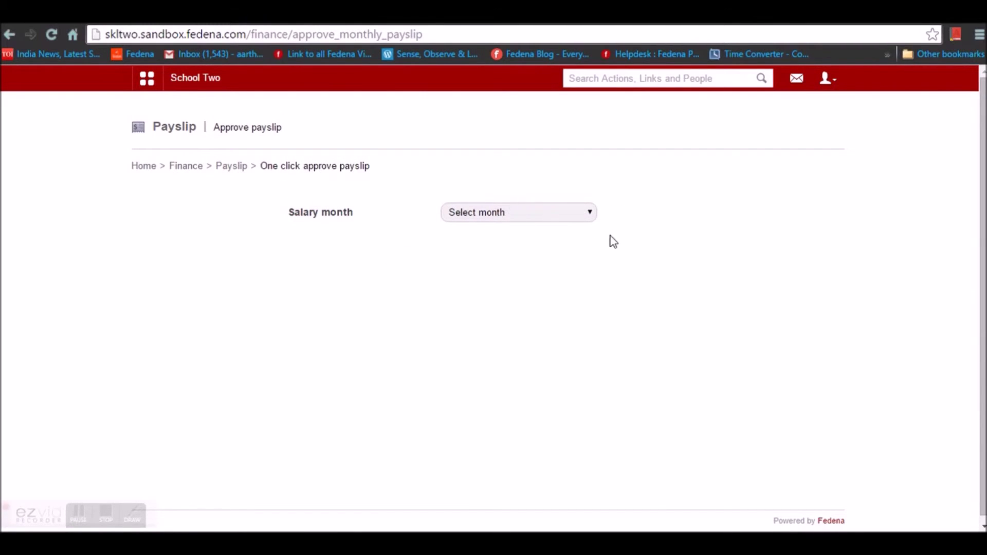
Open the transaction comparison form in the finance reports.
left_click(189, 168)
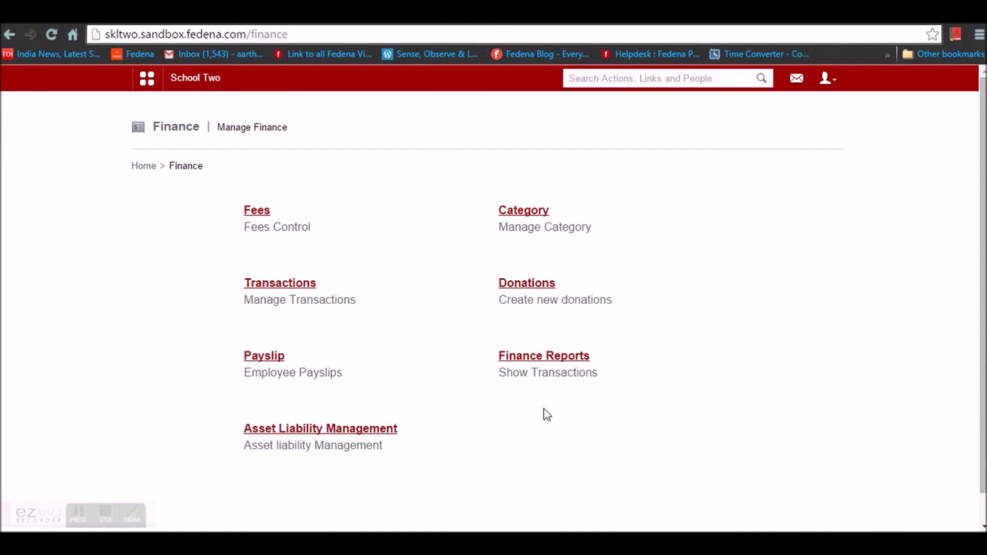
left_click(543, 361)
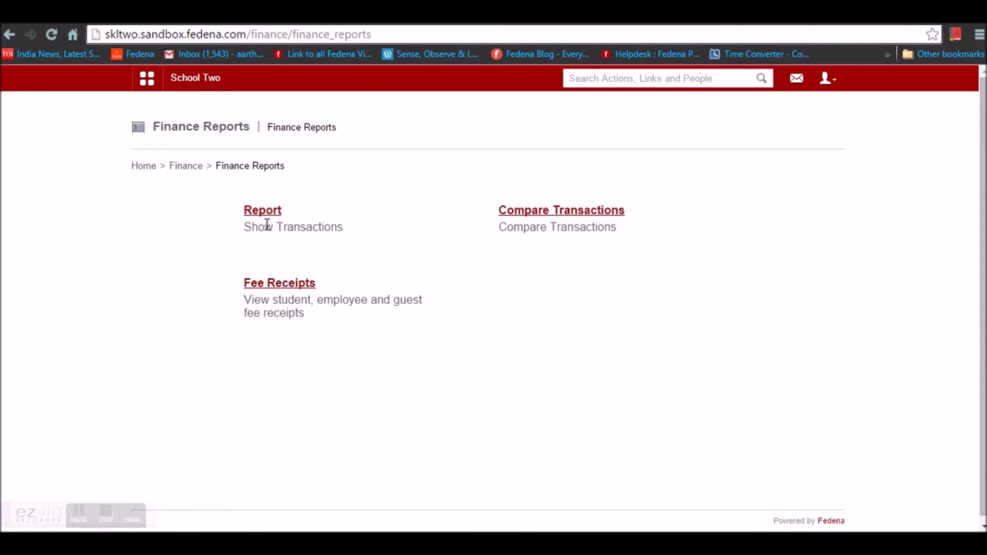
left_click(515, 214)
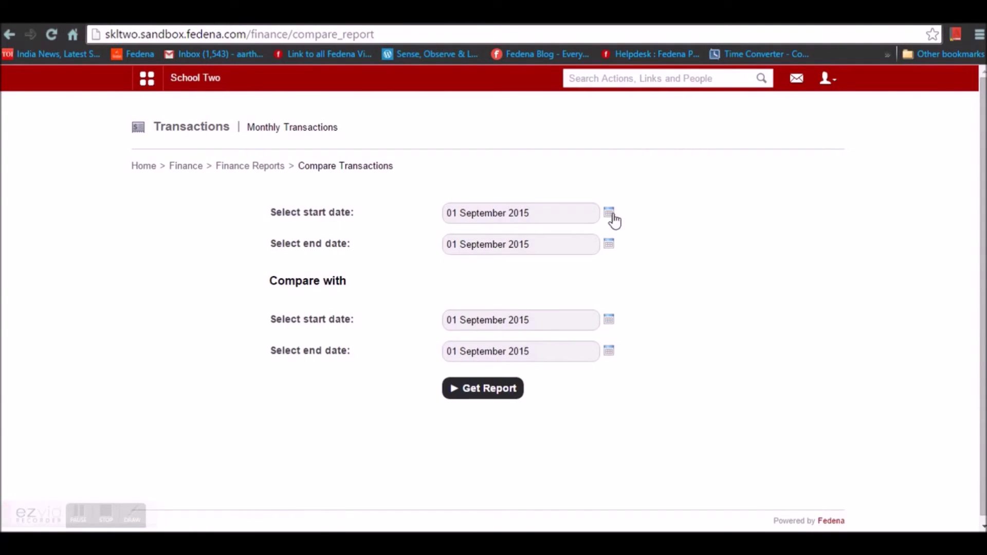
left_click(608, 212)
left_click(480, 230)
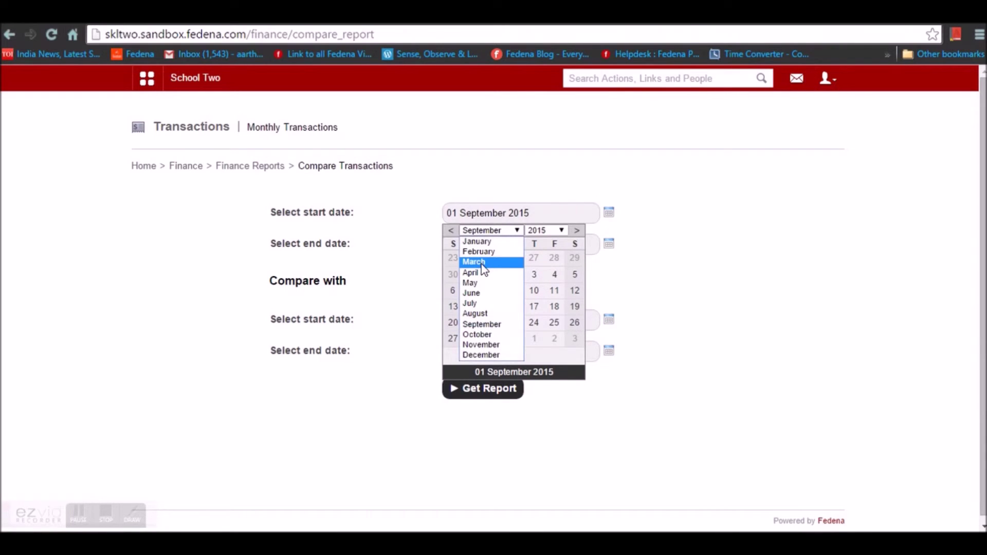
left_click(494, 252)
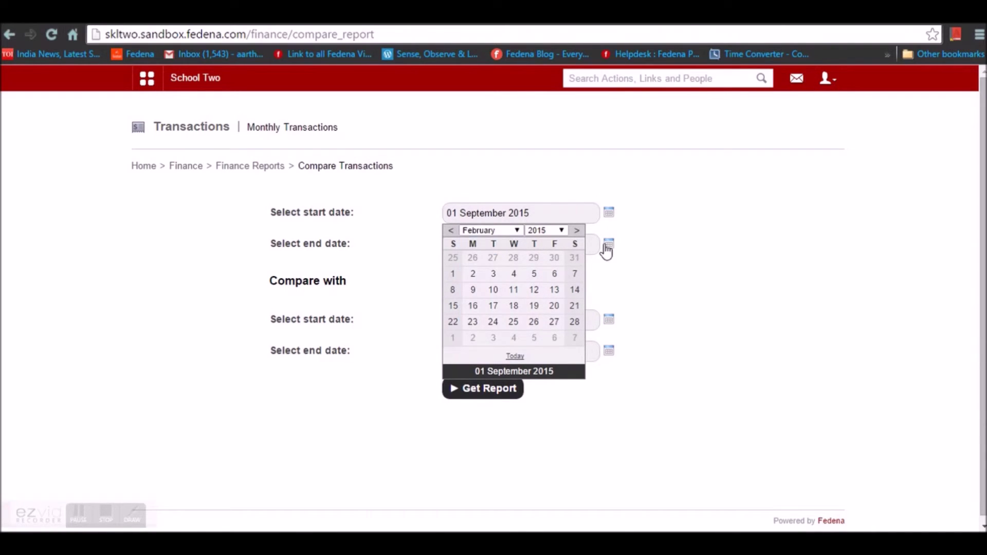
left_click(608, 244)
left_click(660, 255)
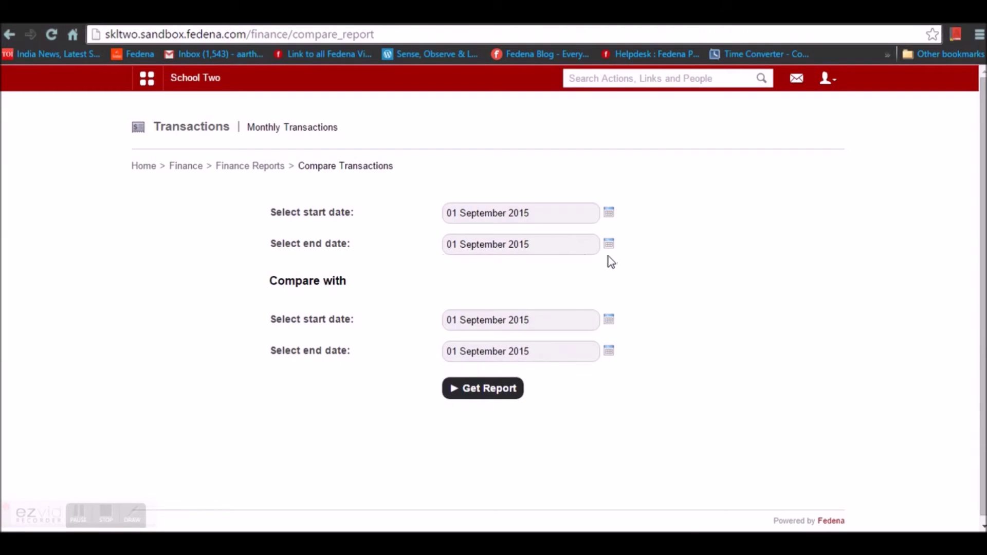
Set the first comparison period to start on 03 March 2015 and end on 02 June 2015.
left_click(609, 213)
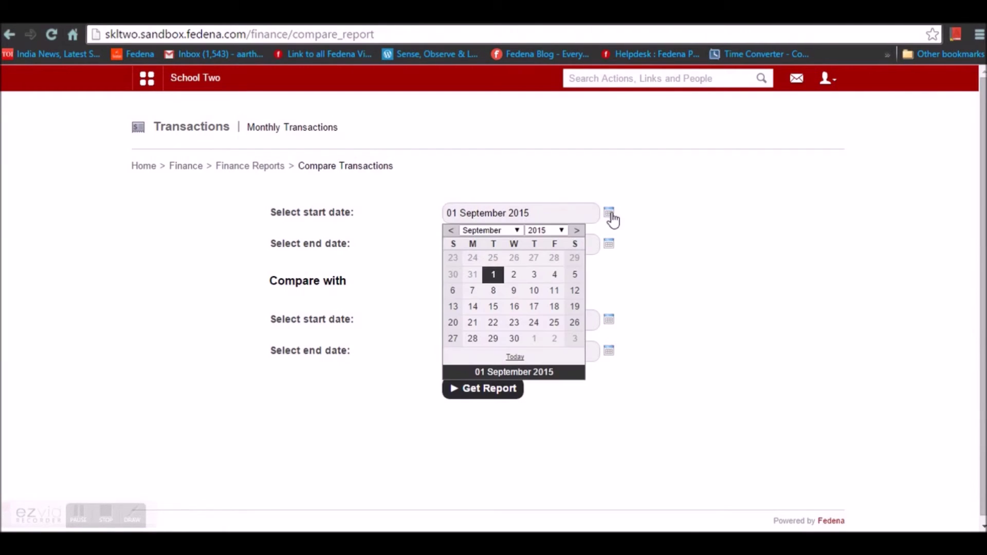
left_click(516, 229)
left_click(493, 263)
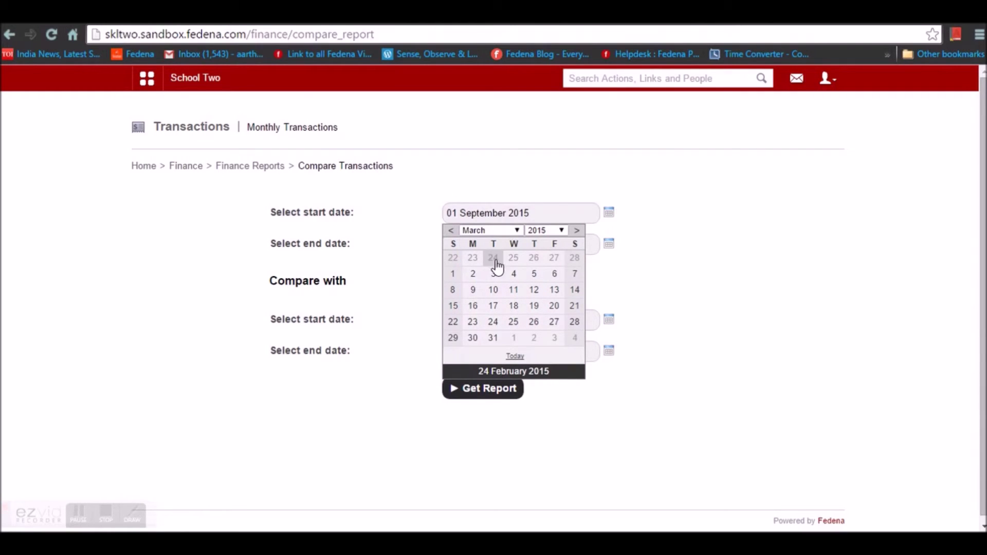
left_click(496, 273)
left_click(608, 246)
left_click(503, 263)
left_click(489, 324)
left_click(491, 306)
Set the compare-with period from 08 July 2015 to 01 September 2015 and generate the comparison report.
left_click(609, 319)
left_click(533, 327)
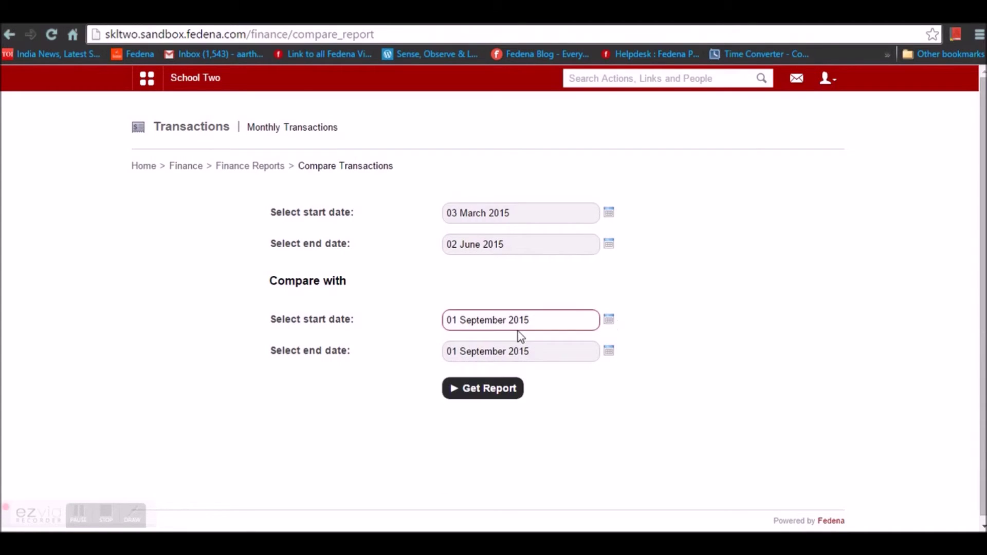
left_click(608, 320)
left_click(491, 337)
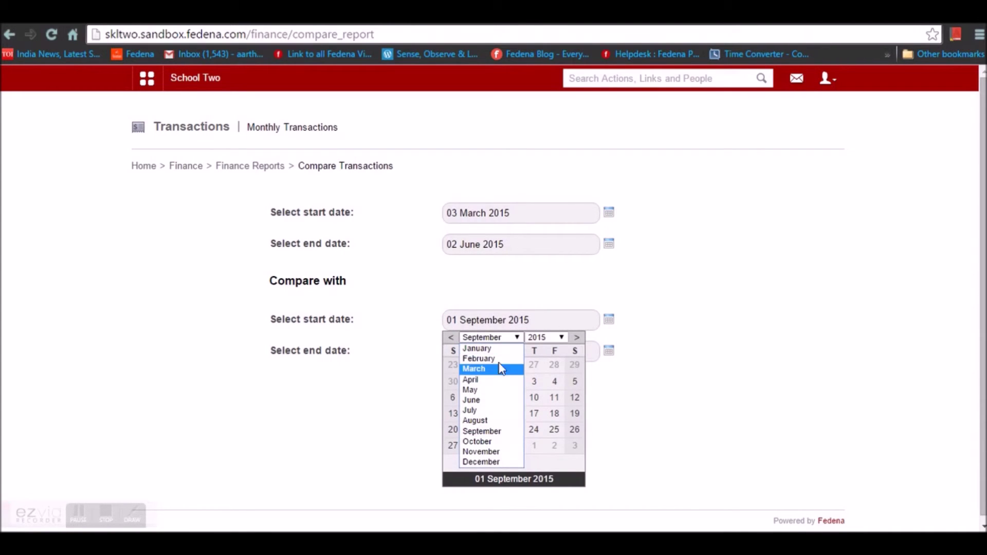
left_click(491, 411)
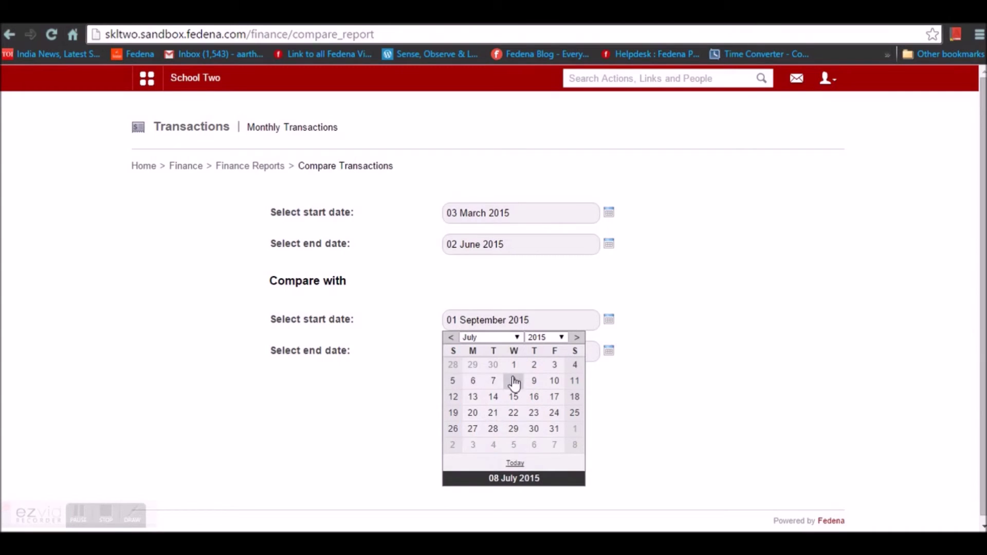
left_click(514, 381)
left_click(610, 353)
left_click(514, 368)
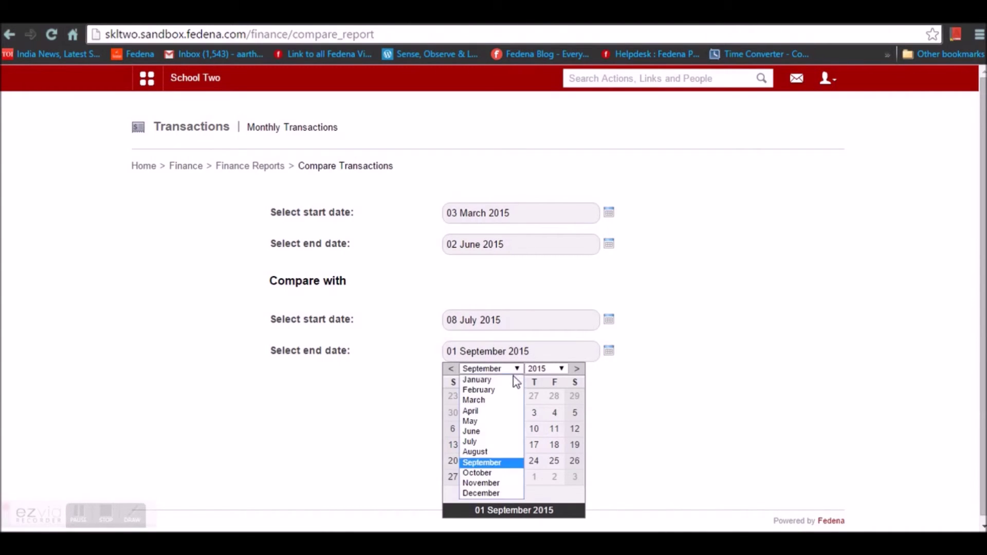
left_click(481, 462)
left_click(494, 412)
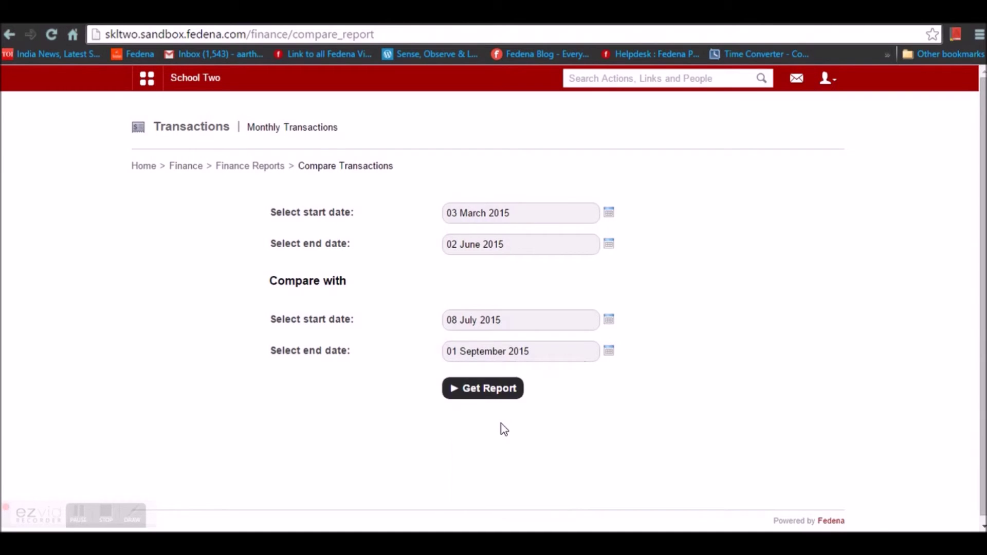
left_click(489, 395)
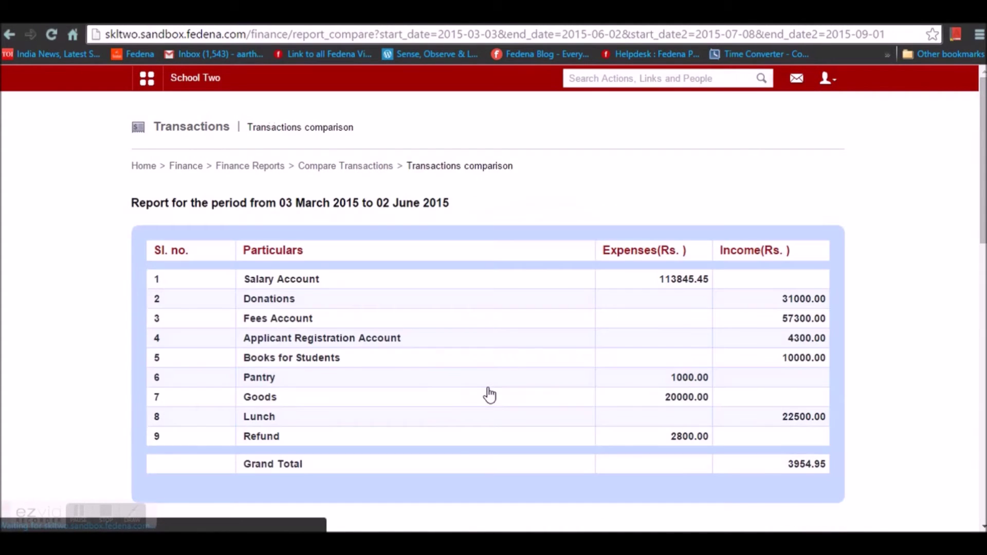
Examine the expenses and income of both periods and the finance transactions chart in the comparison report.
scroll(493, 309, "down", 8)
scroll(492, 305, "up", 8)
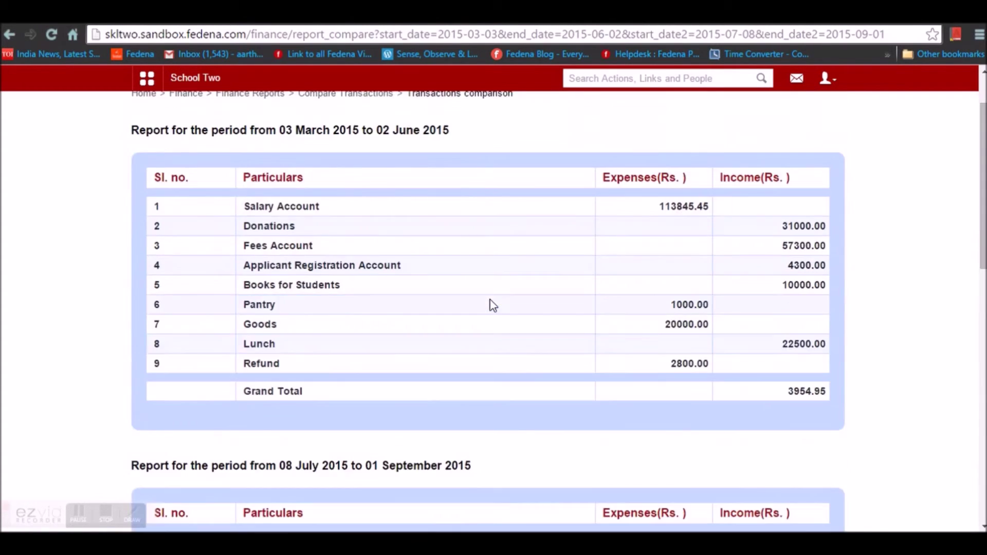
scroll(493, 305, "down", 1)
scroll(450, 153, "down", 5)
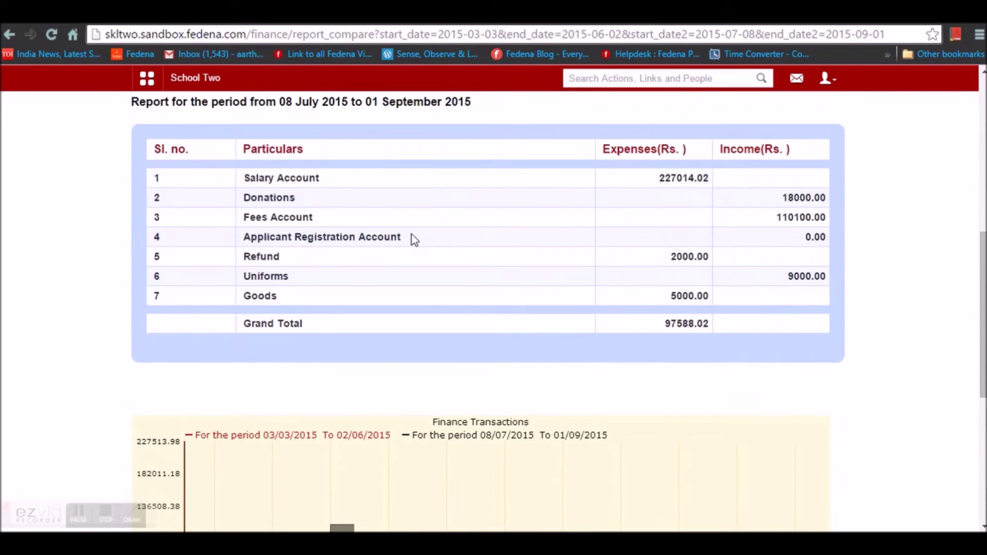
scroll(411, 235, "up", 1)
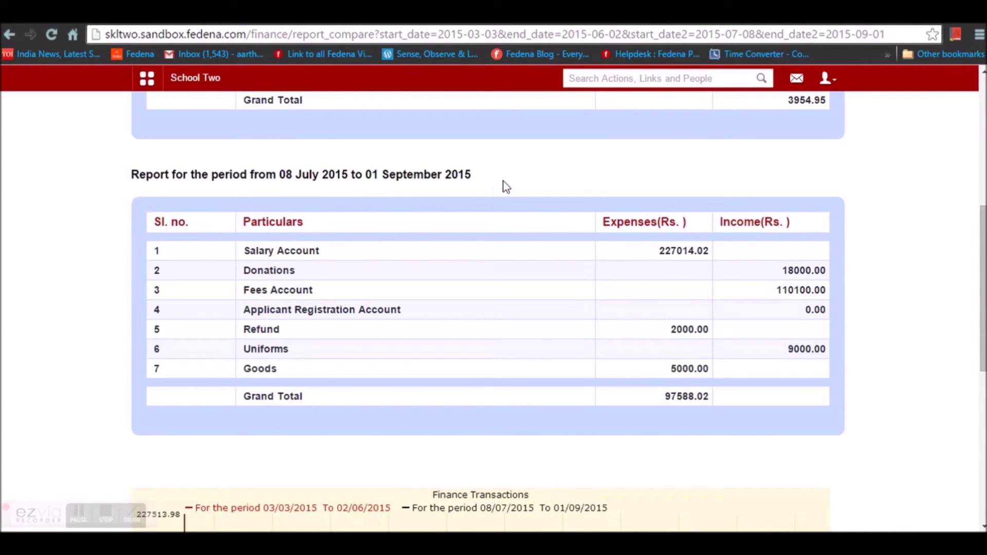
scroll(602, 231, "up", 3)
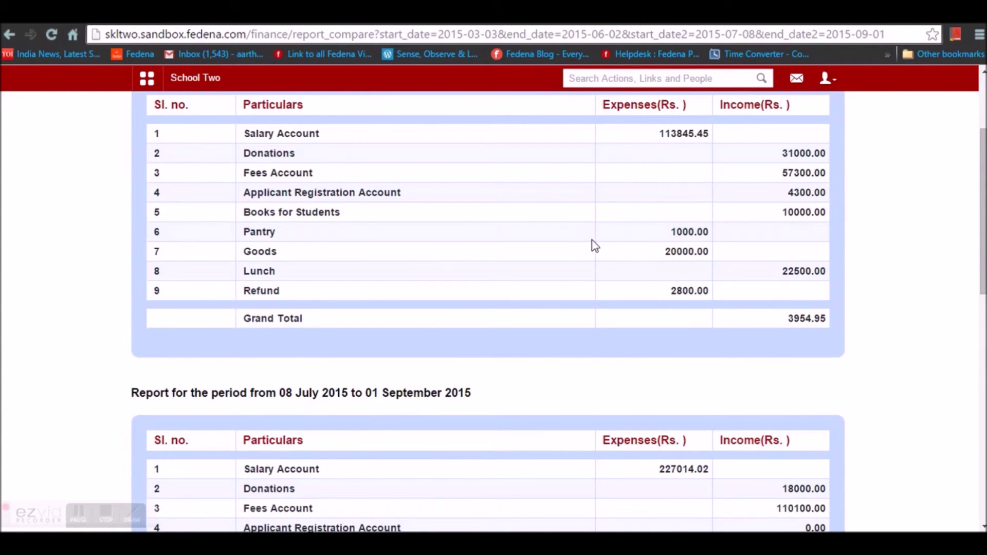
scroll(592, 246, "up", 2)
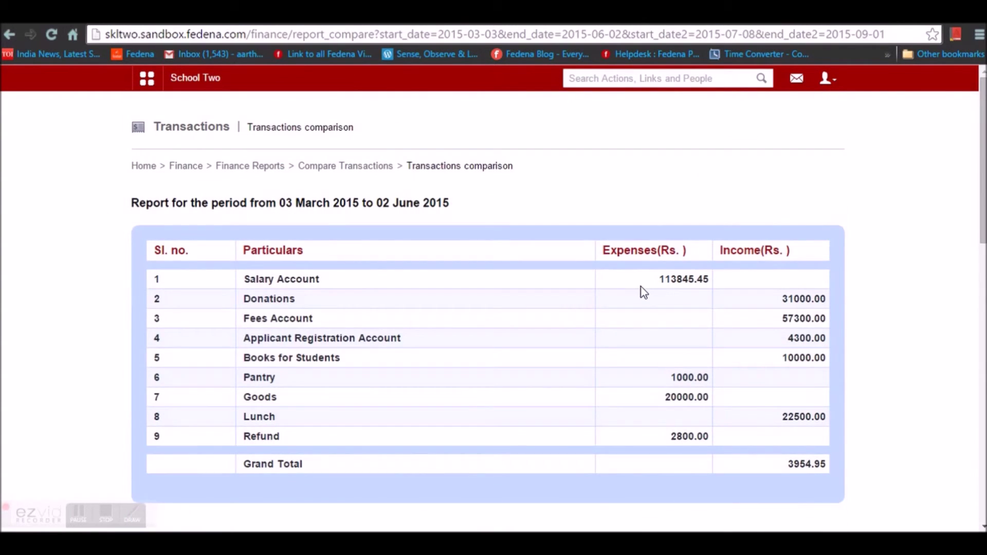
scroll(641, 287, "down", 10)
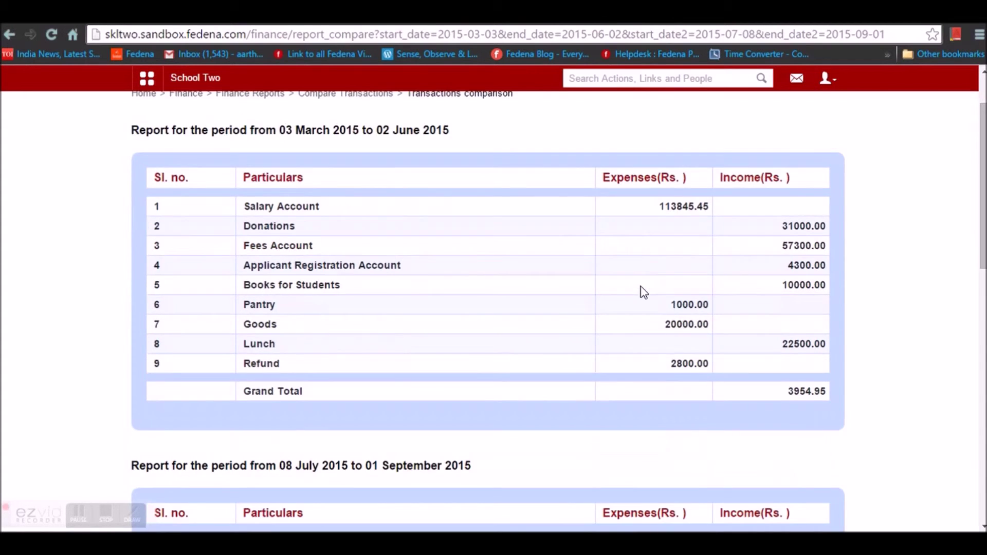
scroll(640, 286, "down", 2)
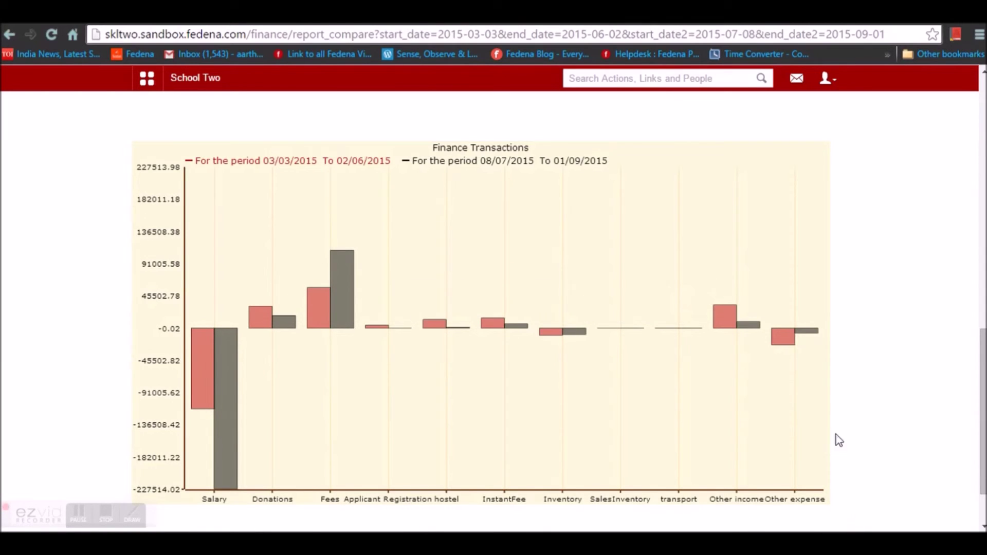
scroll(912, 264, "down", 2)
scroll(914, 263, "up", 4)
scroll(915, 264, "up", 15)
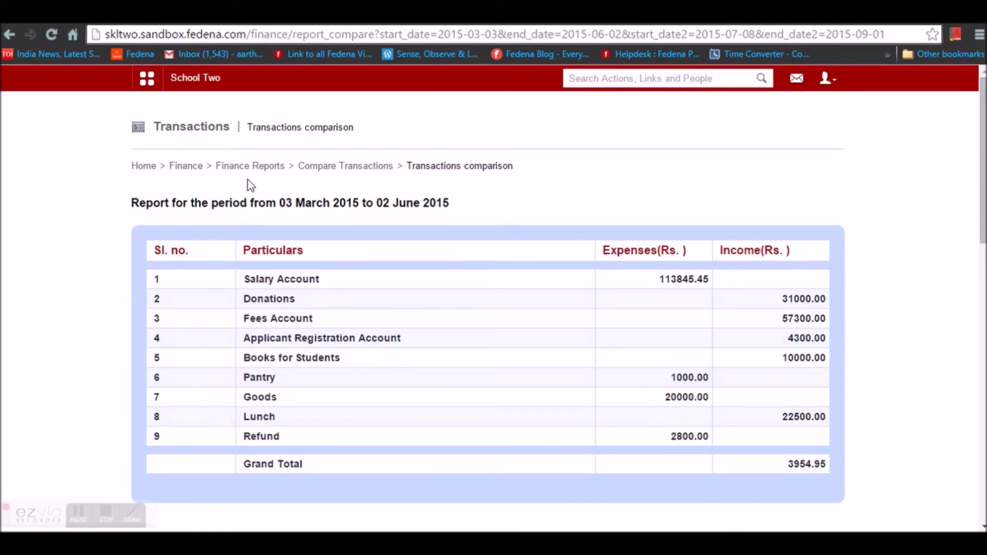
Open the fee receipts in the finance reports and bring up their advanced search form.
left_click(254, 166)
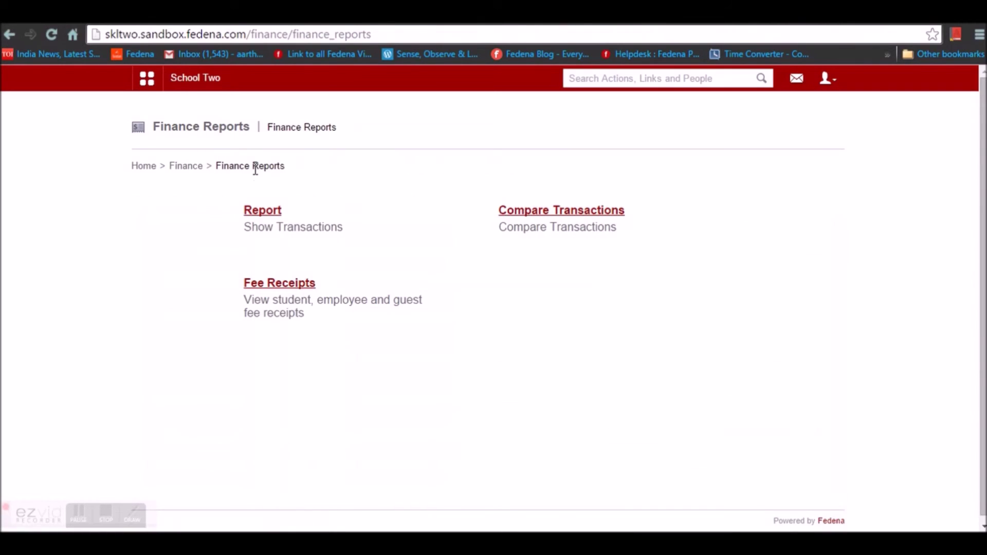
left_click(291, 286)
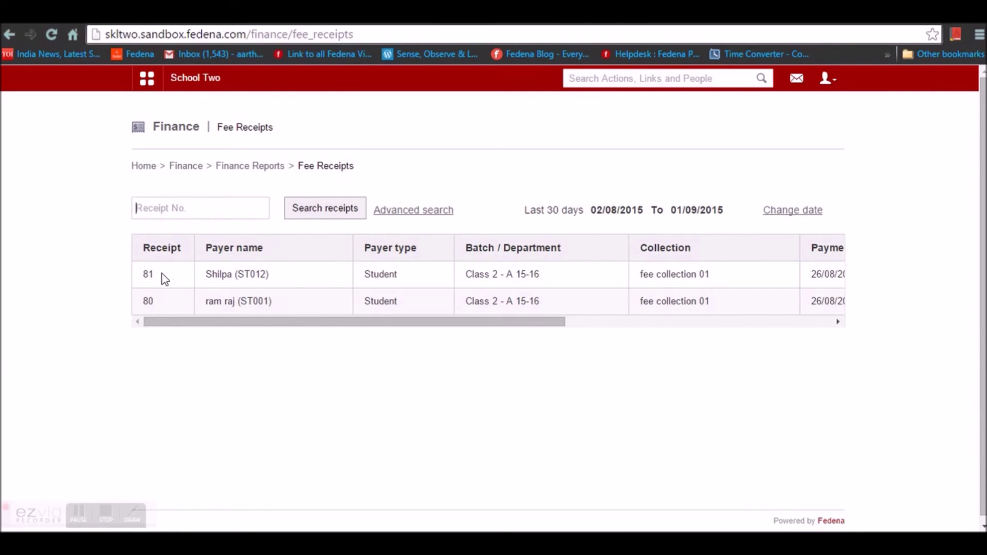
left_click(422, 220)
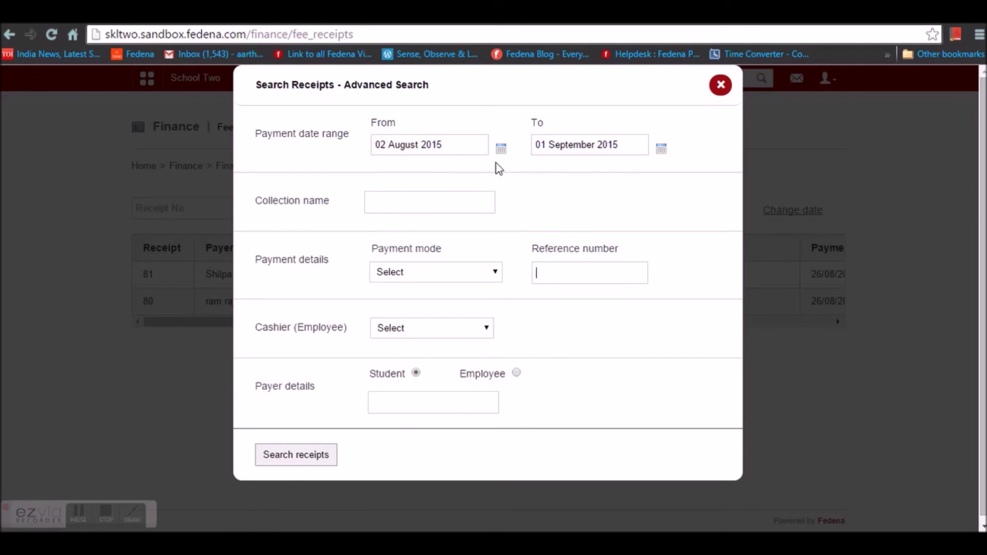
left_click(502, 151)
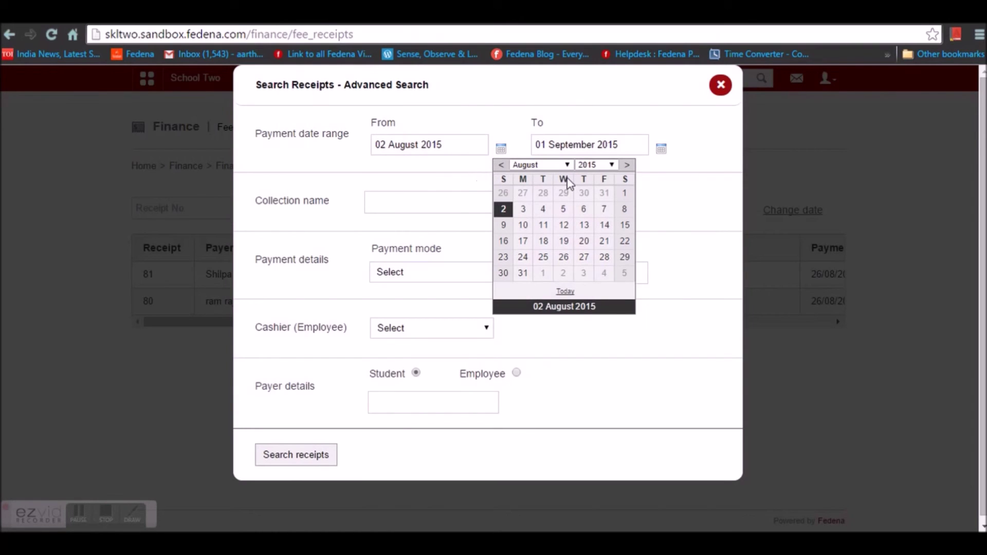
left_click(539, 164)
left_click(529, 191)
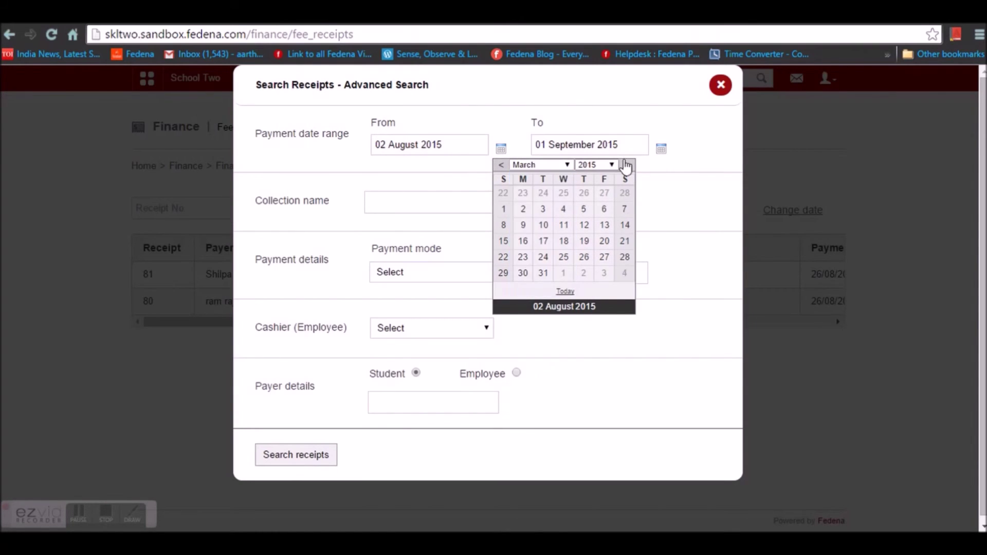
left_click(690, 166)
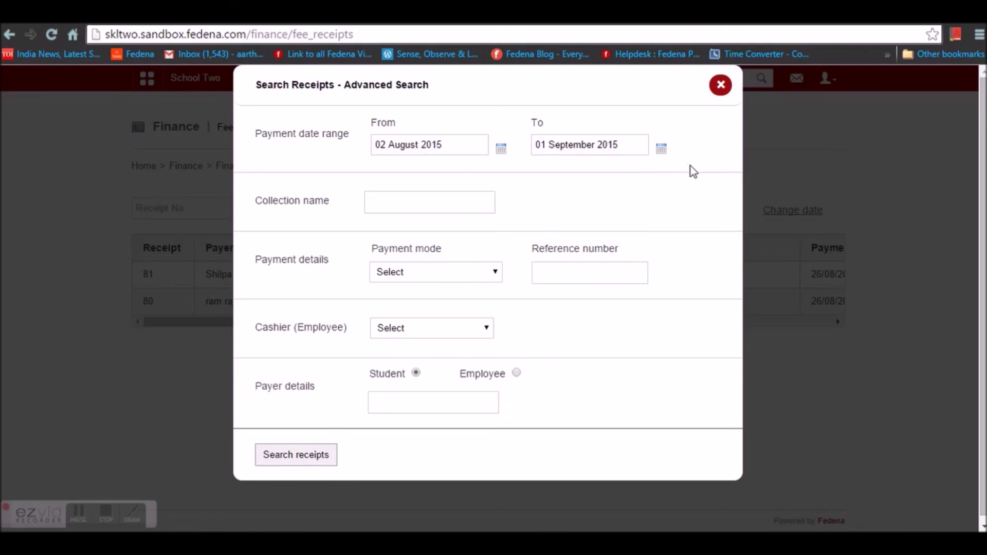
Search the fee receipts for payments from 02 August 2015 to 01 September 2015 and open the first listed receipt as a PDF.
left_click(309, 461)
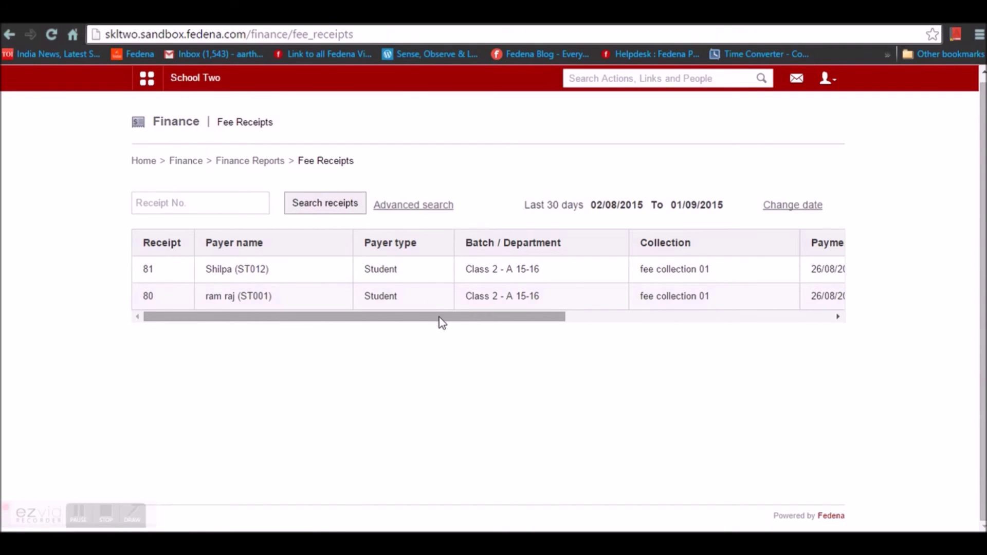
left_click_drag(442, 322, 326, 303)
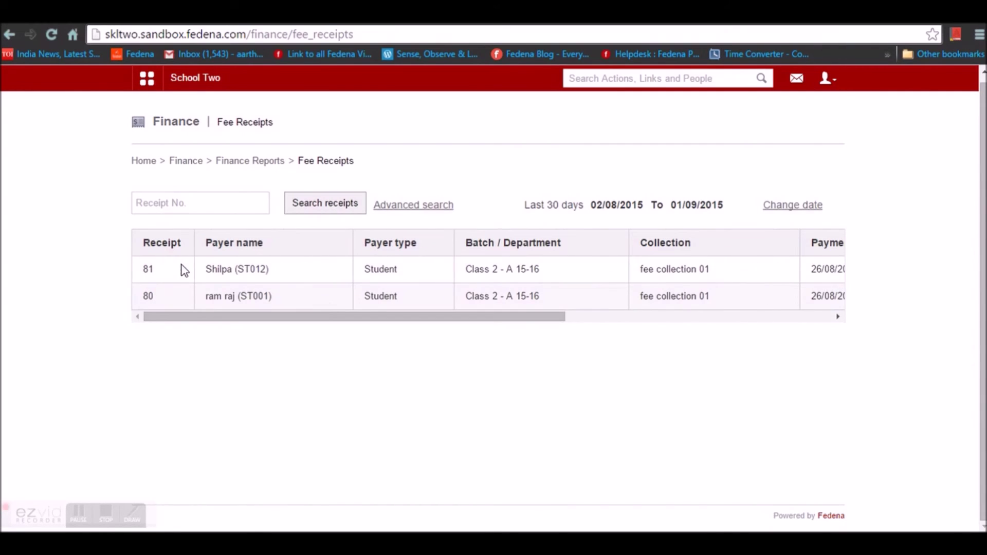
left_click(148, 270)
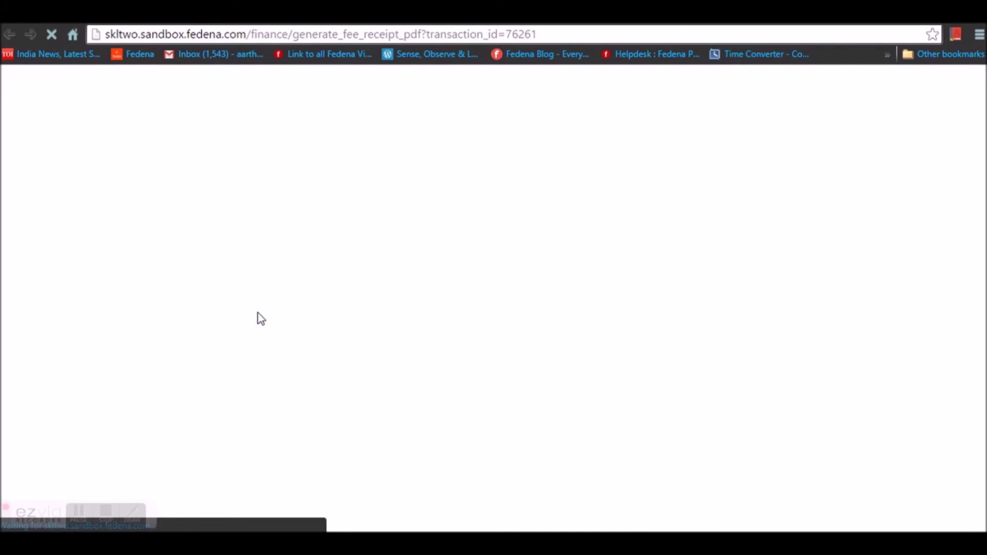
Review the fee receipt PDF's particulars, discounts, fine and payment summary, and close it.
scroll(414, 300, "down", 7)
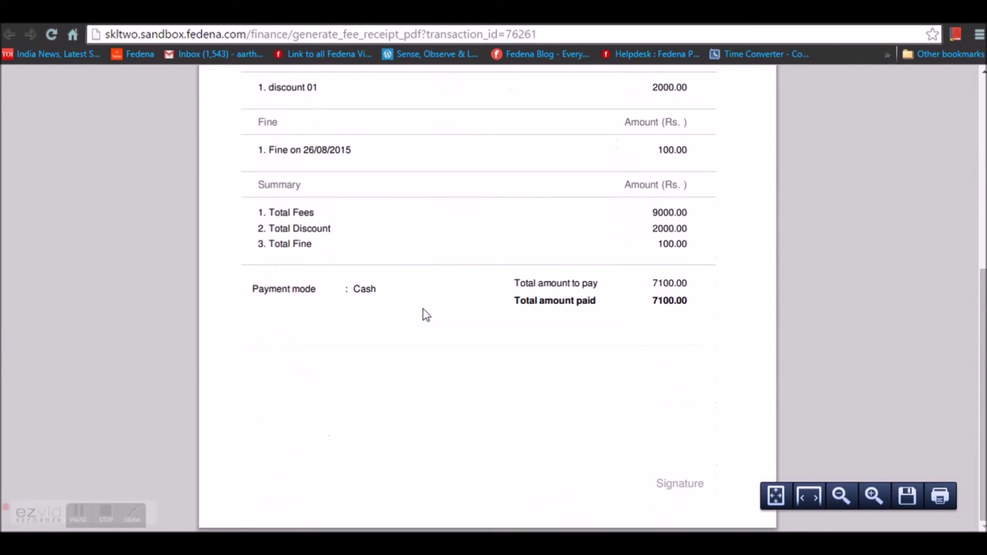
scroll(427, 315, "up", 7)
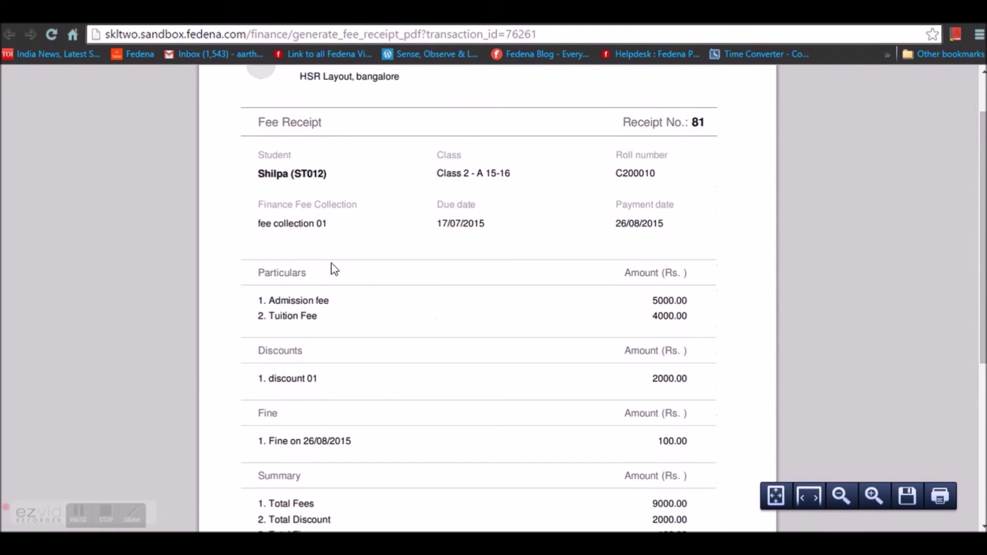
key("ctrl+w")
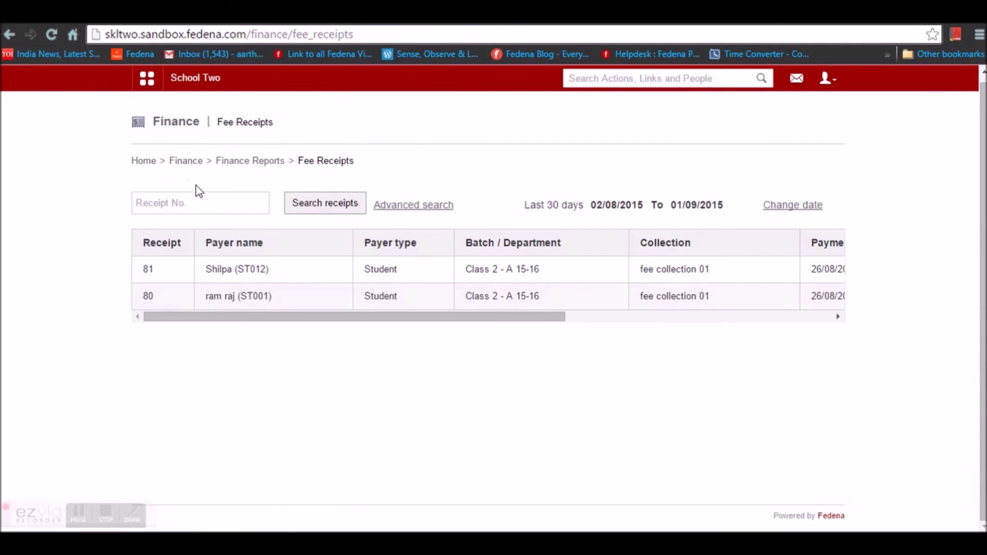
Open the asset management page within Finance's Asset Liability Management.
left_click(186, 161)
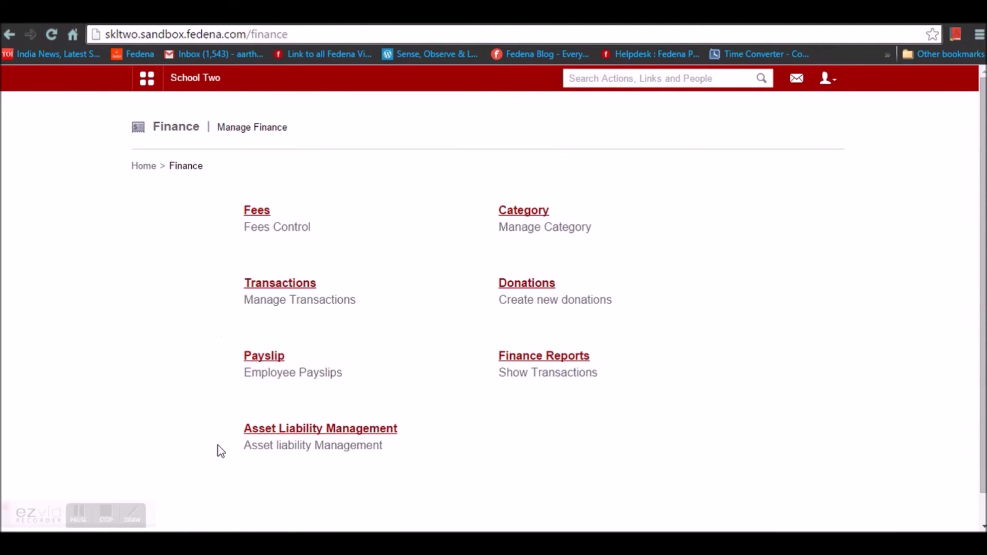
left_click(281, 432)
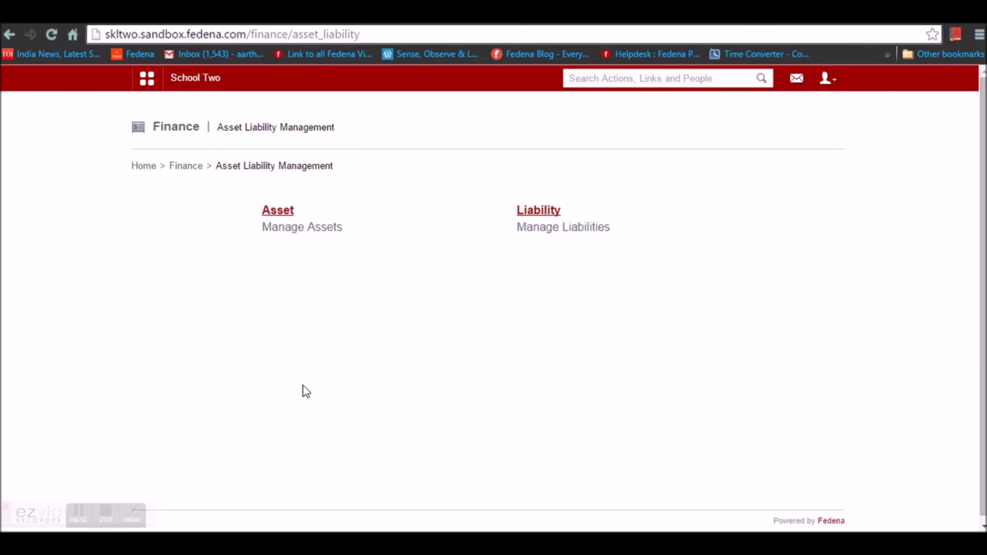
left_click(276, 214)
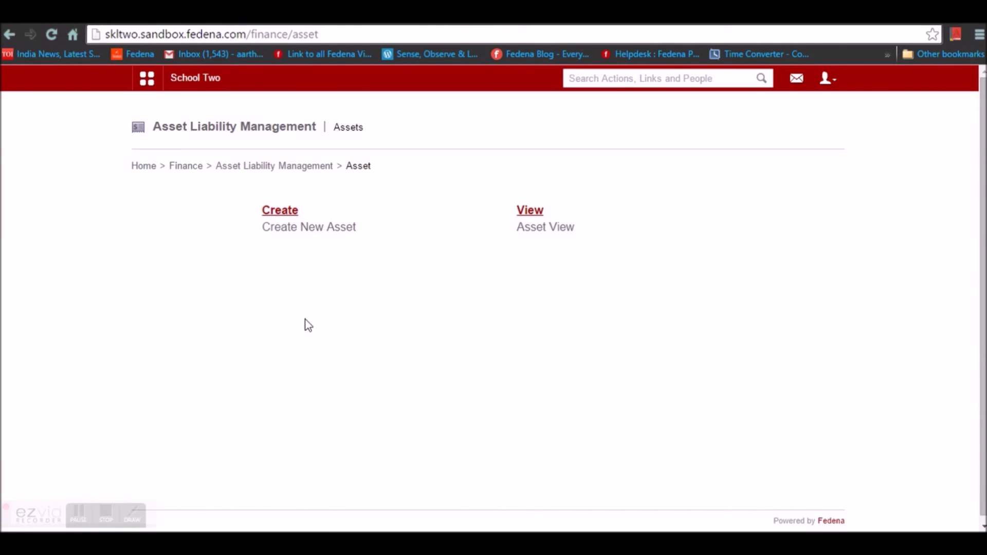
Create an asset titled "Chairs and tables" with an amount of 5000 and display the list of assets.
left_click(286, 216)
left_click(520, 136)
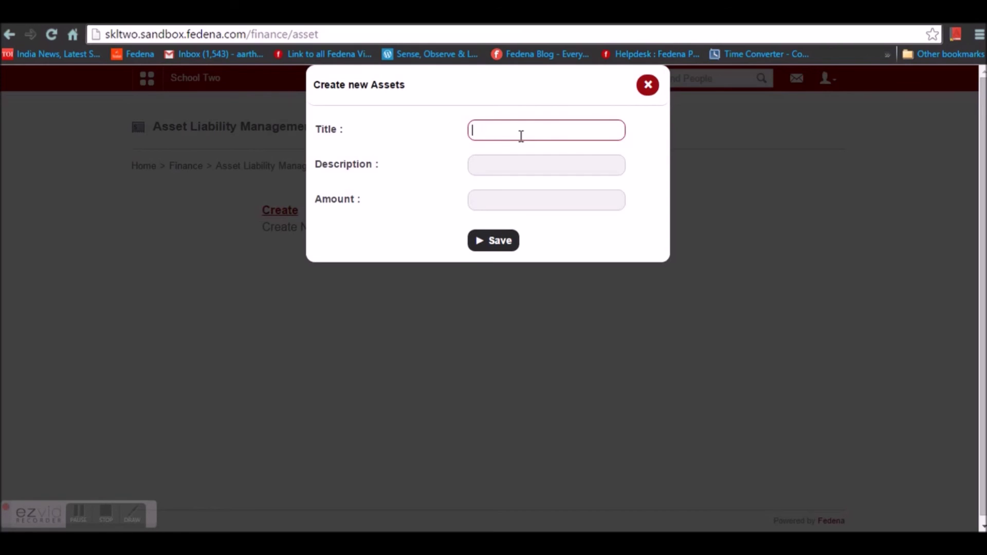
type("Chairs and tables")
left_click(518, 209)
type("5000")
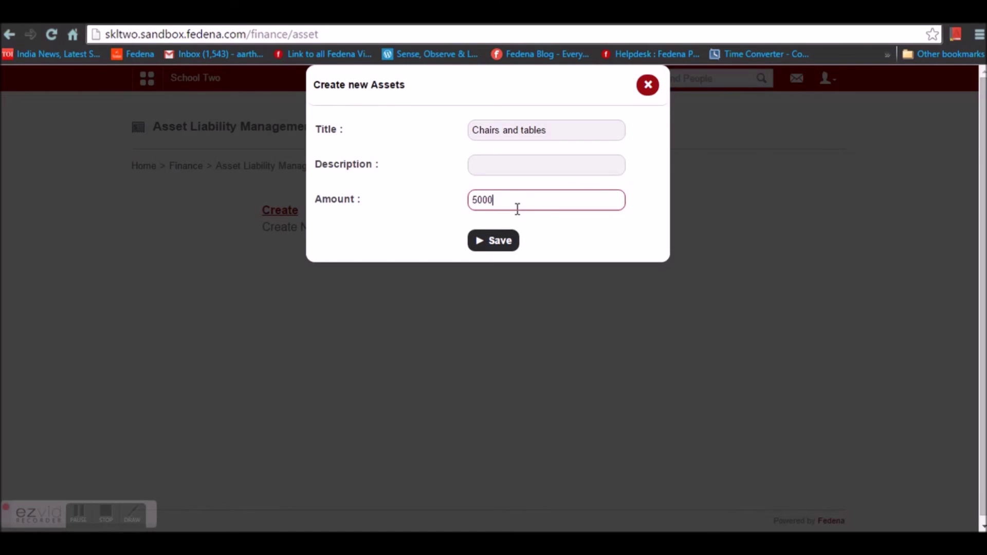
left_click(476, 240)
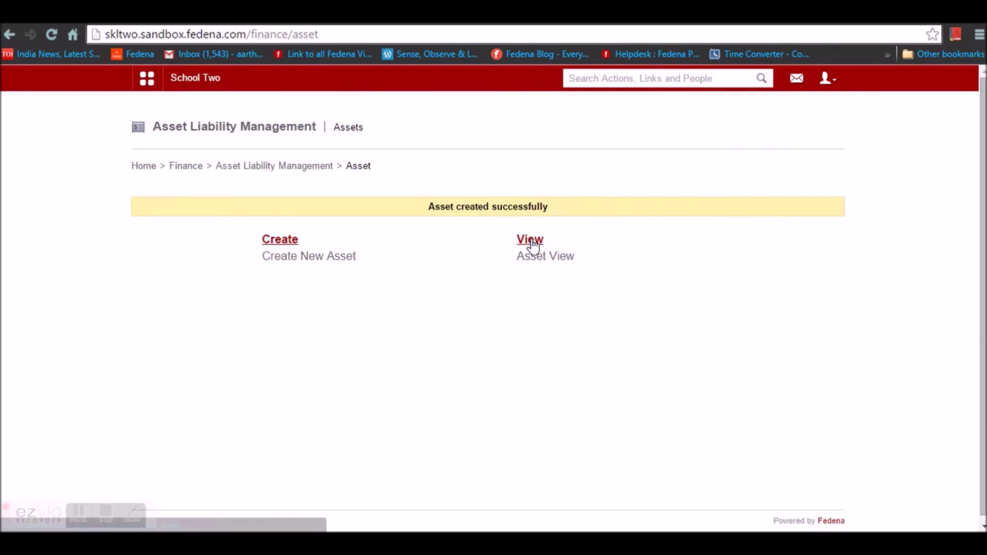
left_click(530, 239)
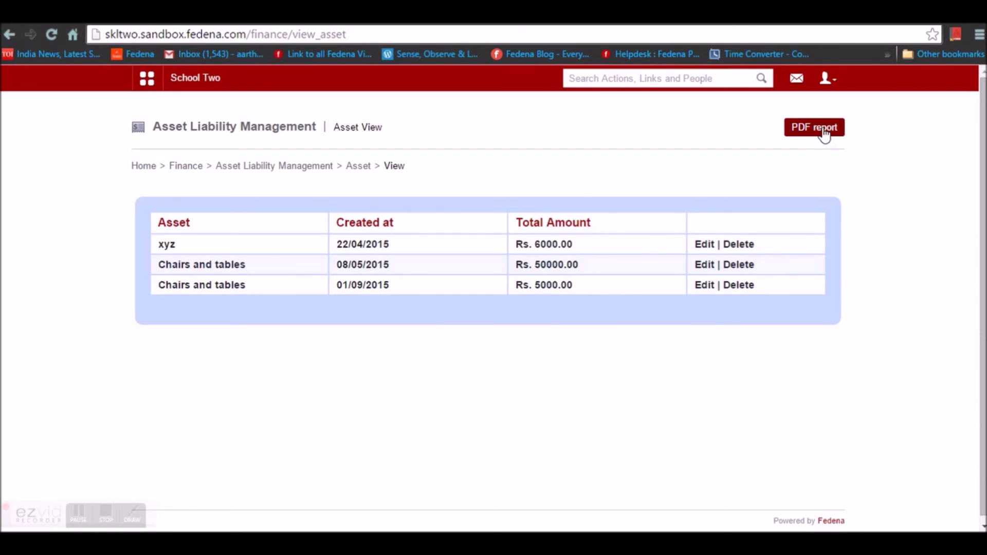
Create a liability titled "Liability" with an amount of 4000 in Asset Liability Management.
left_click(276, 169)
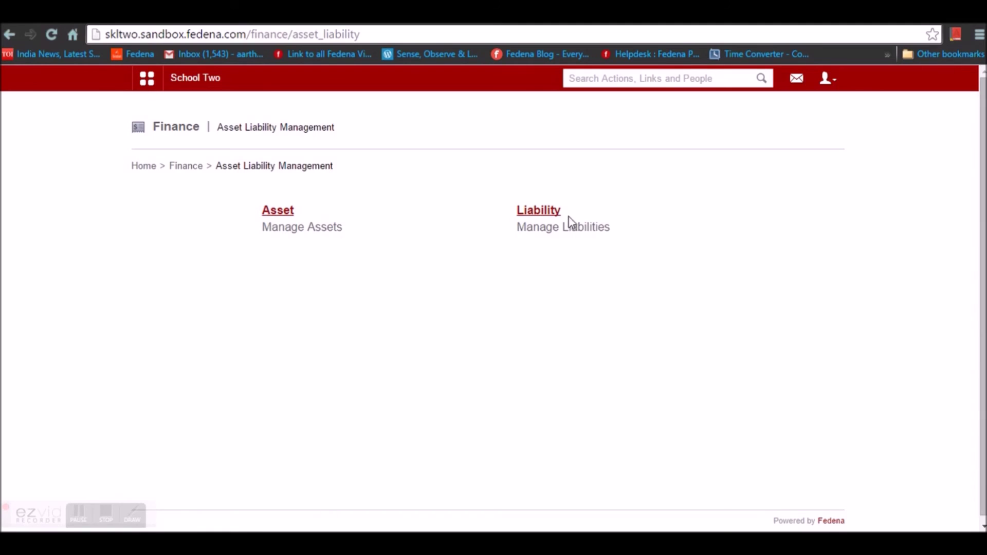
left_click(549, 215)
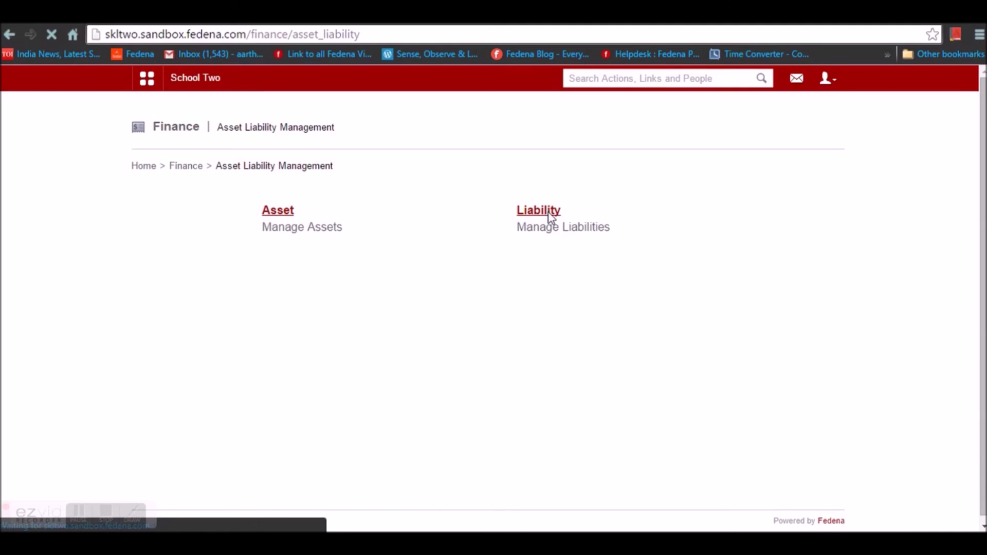
left_click(289, 221)
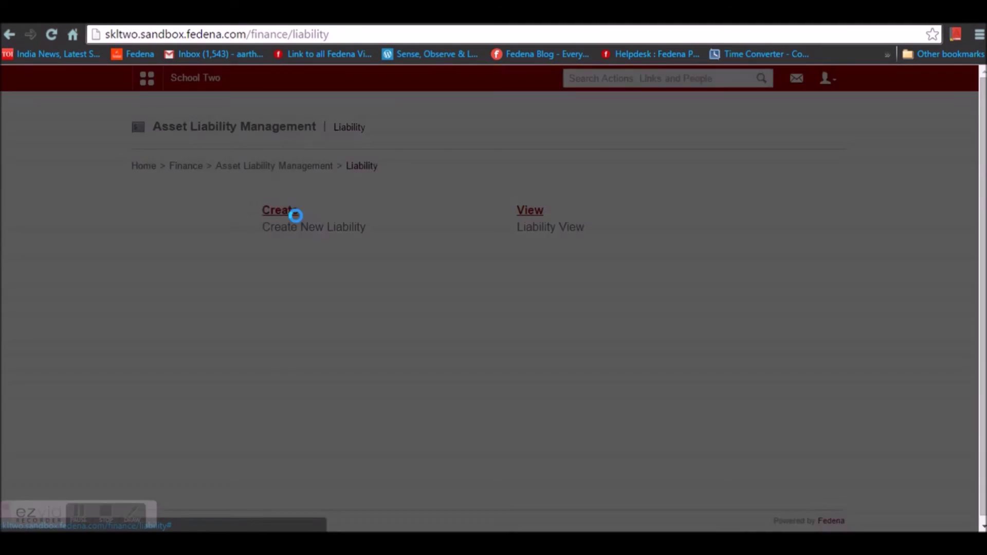
left_click(553, 133)
type("Liability")
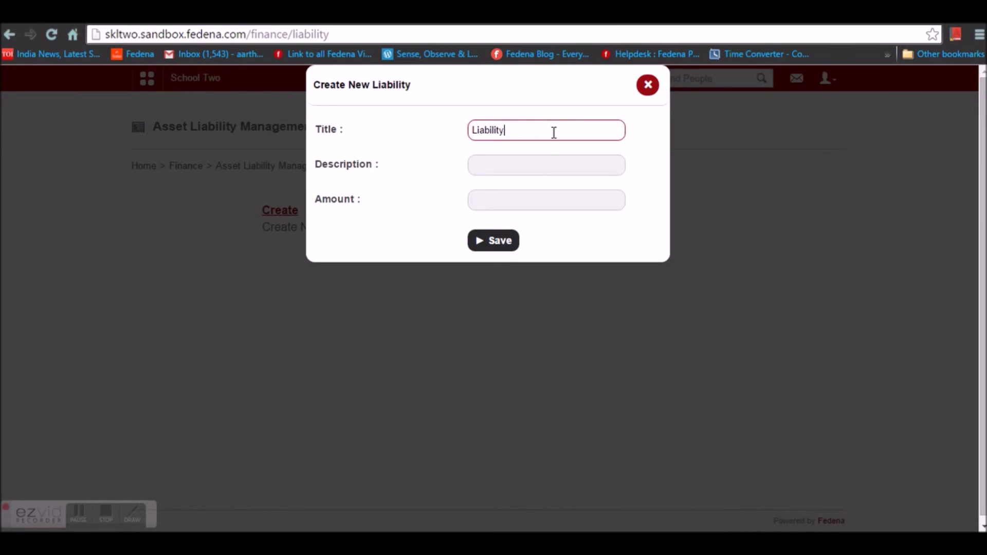
key("Tab")
left_click(507, 204)
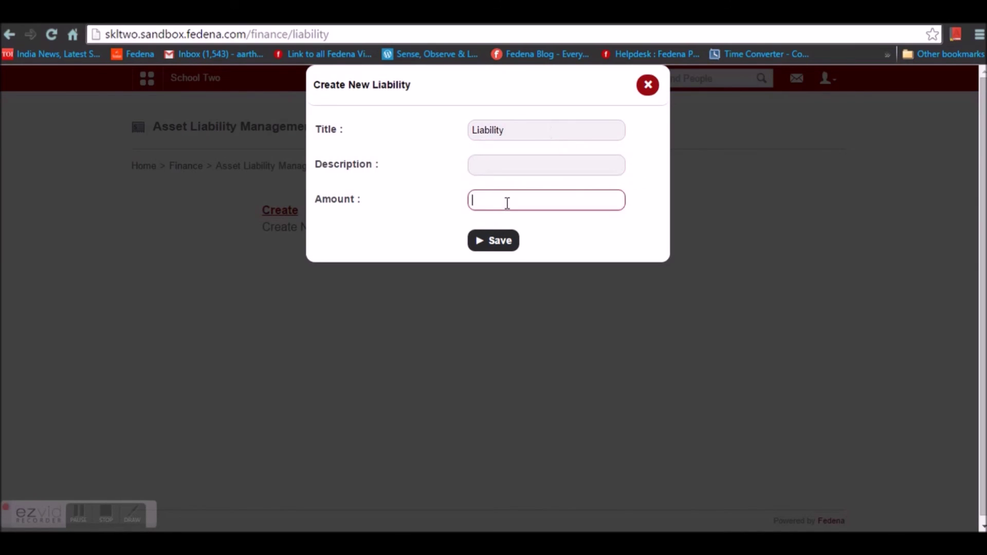
type("4000")
left_click(493, 241)
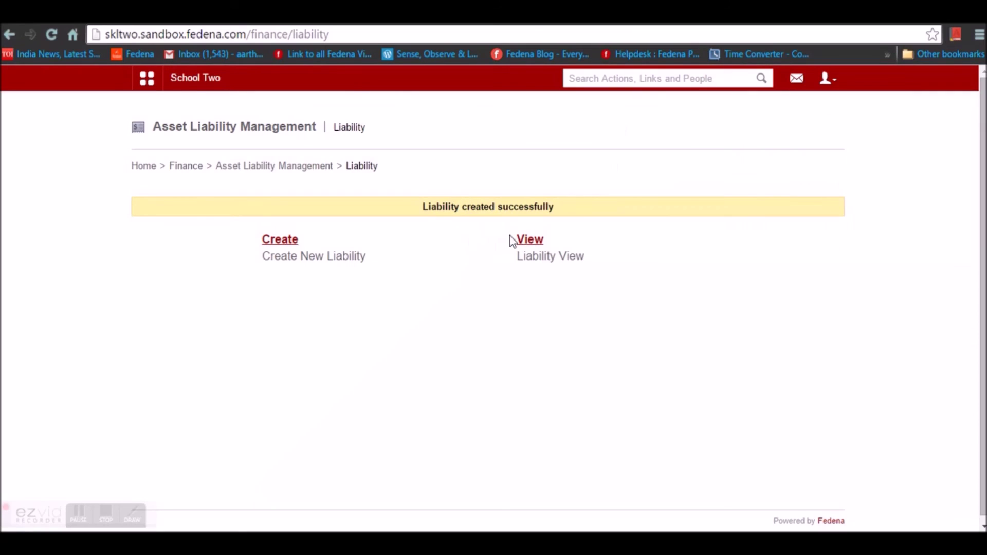
View the list of recorded liabilities and return to the school's dashboard.
left_click(535, 241)
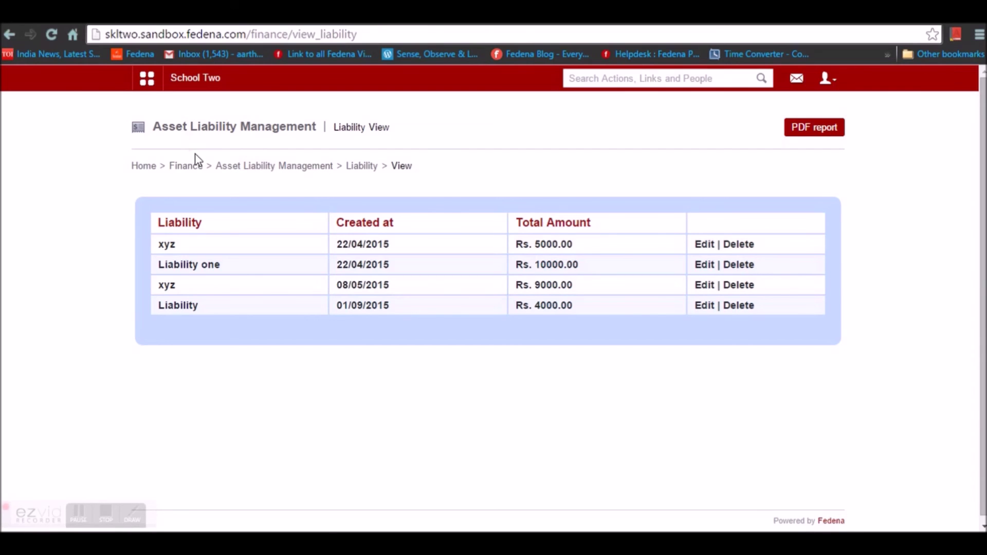
left_click(194, 82)
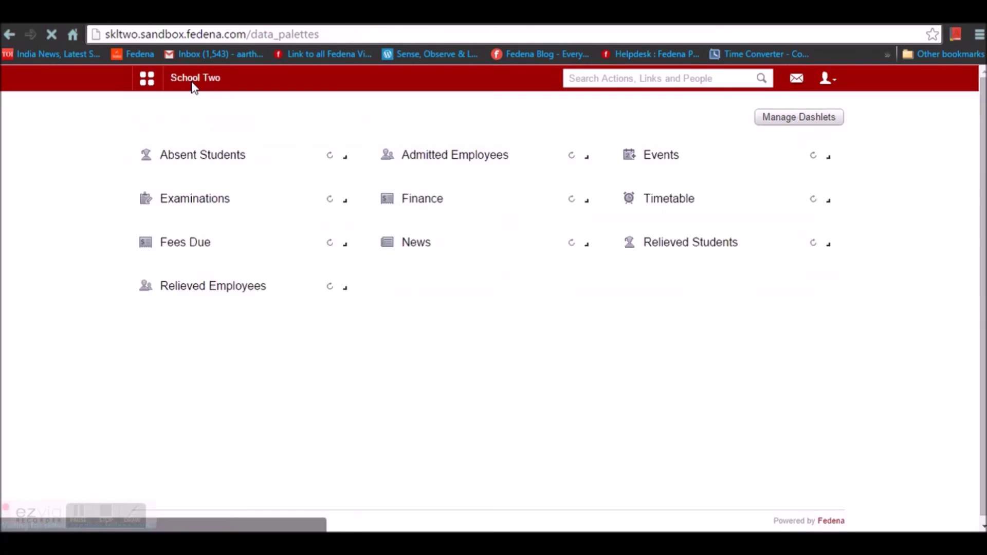